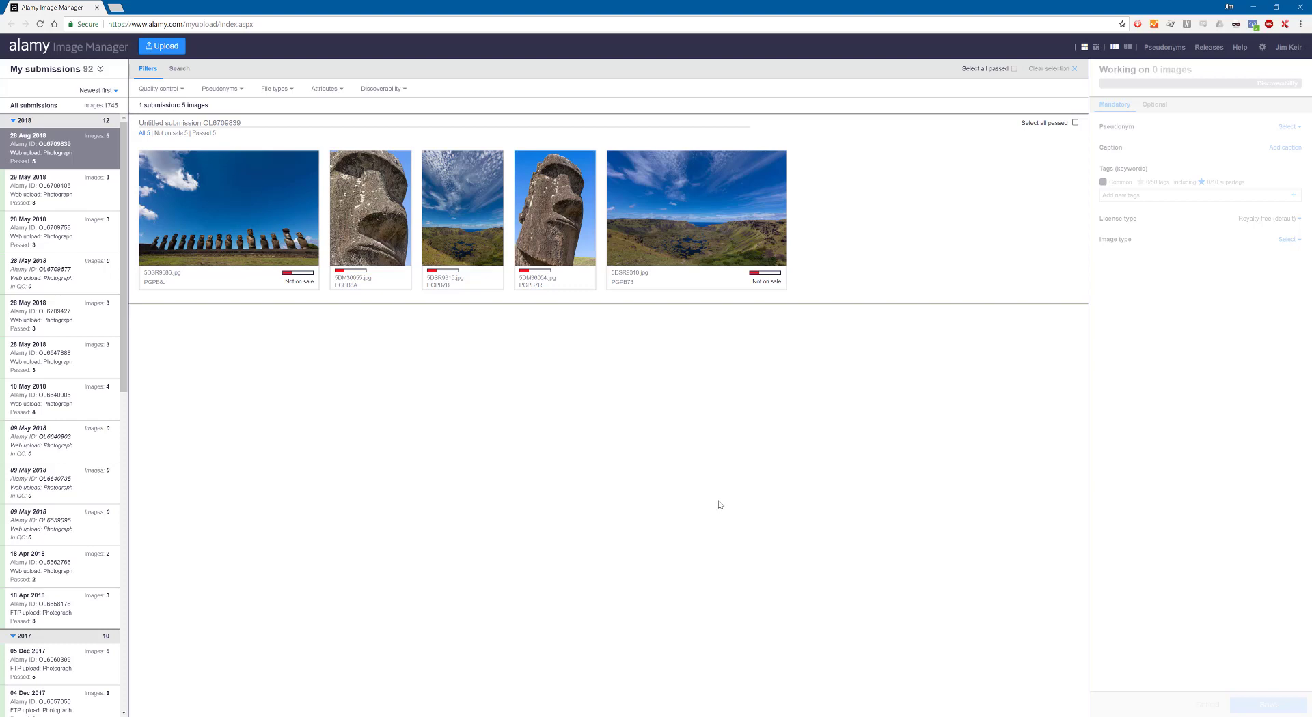
Step: Select all five Easter Island images in the newest submission
left_click(188, 207)
left_click(356, 222)
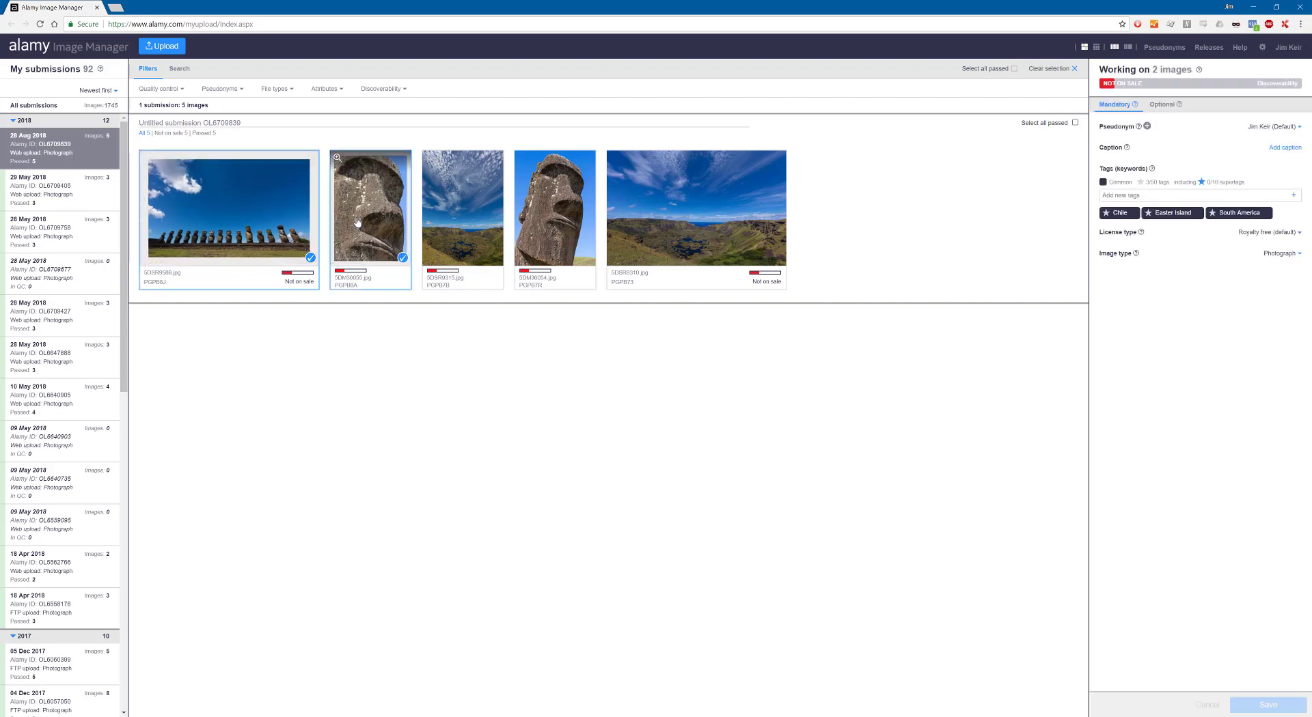
left_click(463, 218)
left_click(554, 218)
left_click(656, 221)
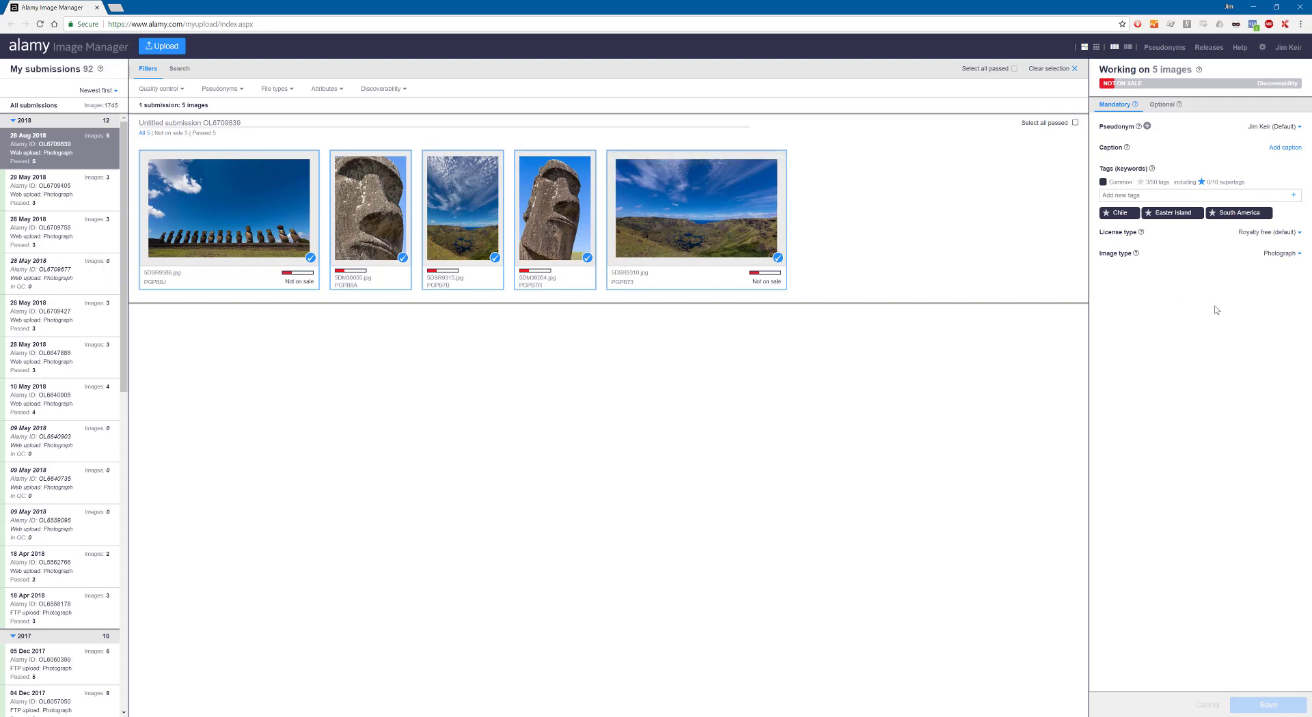
Step: In the optional details, set the number of people in the images to 0 and property to No
left_click(1162, 105)
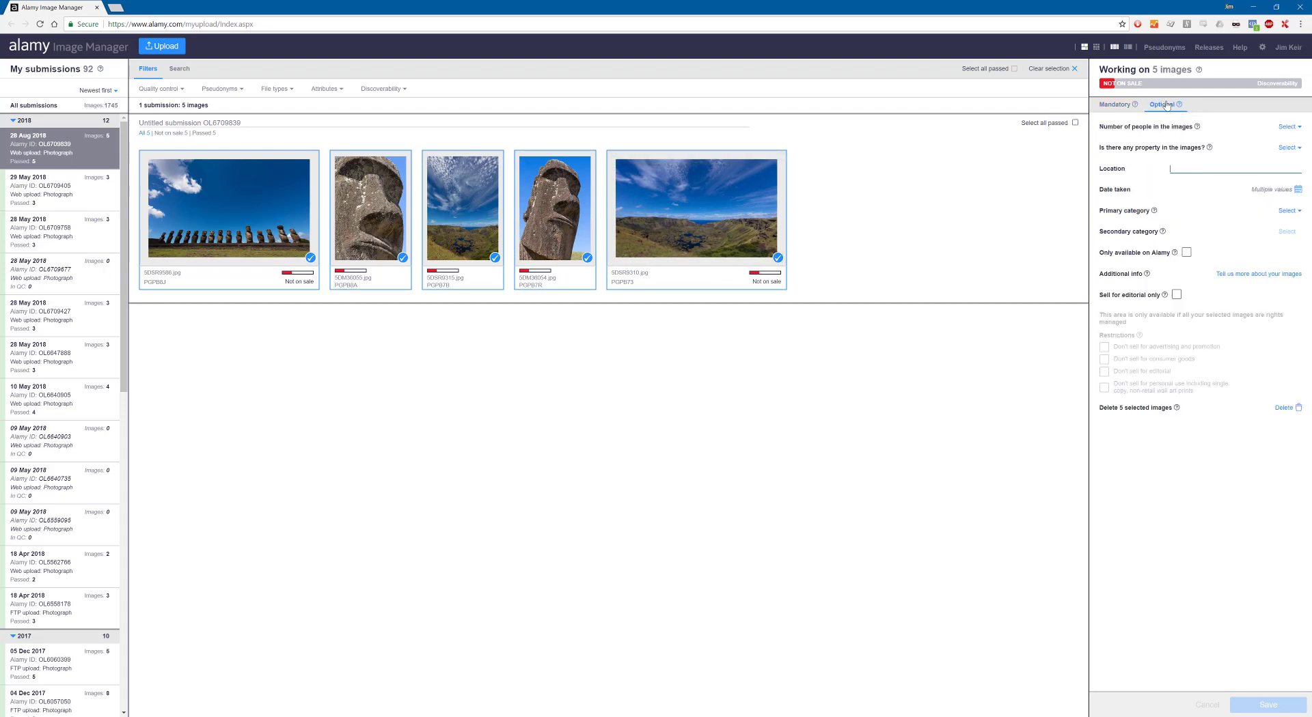
left_click(1293, 129)
left_click(1283, 144)
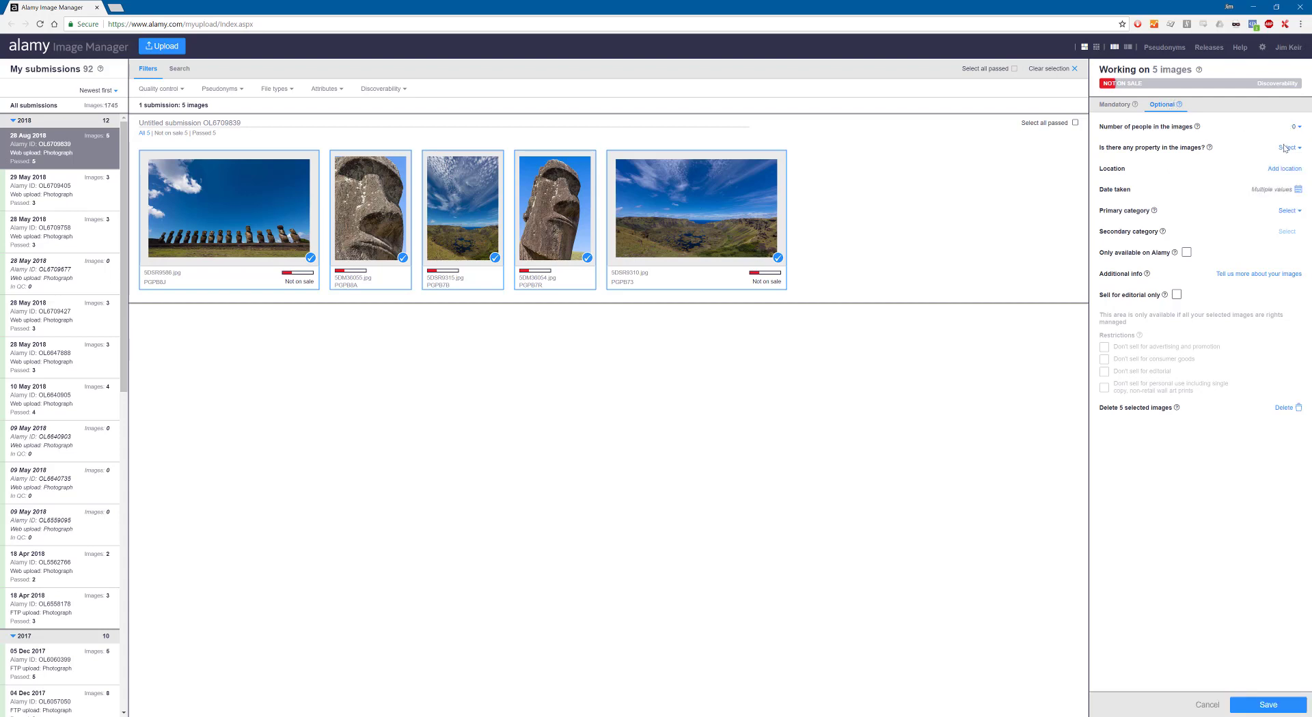
left_click(1285, 148)
left_click(1270, 176)
Step: Set the primary category of the five images to Travel and save the changes
left_click(1294, 212)
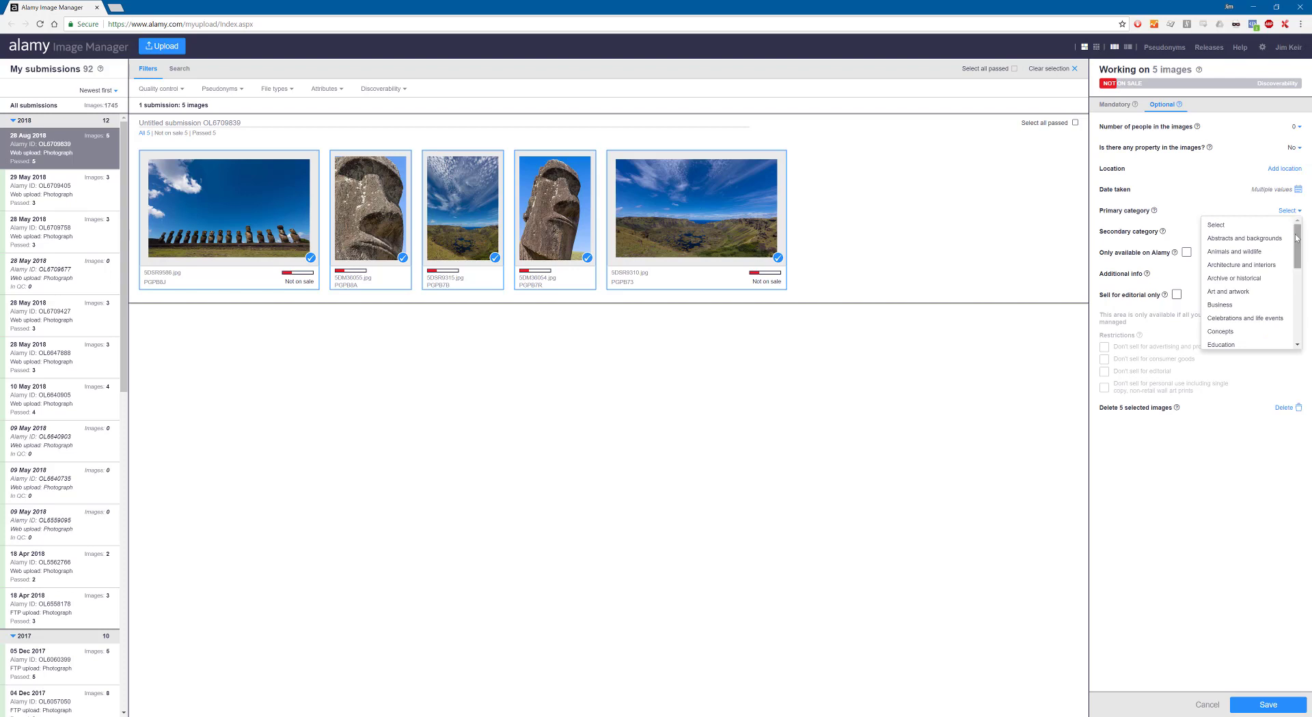
left_click_drag(1297, 246, 1306, 326)
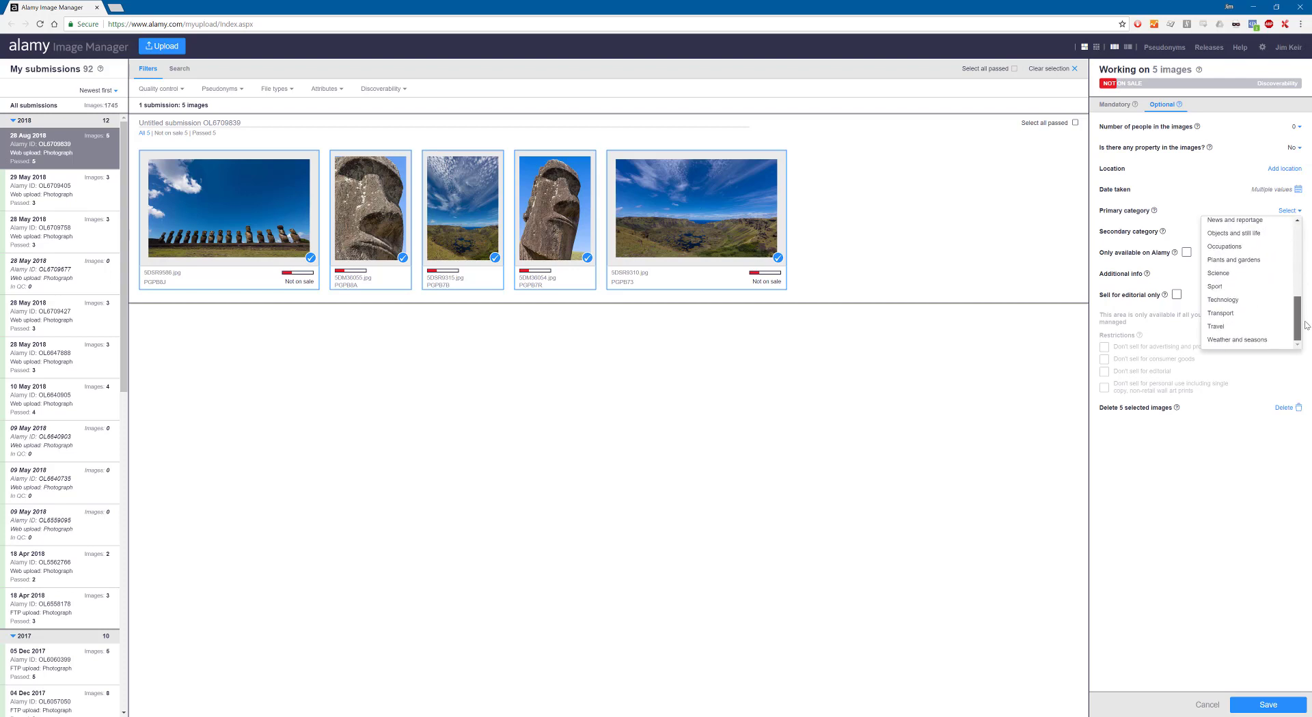
left_click(1264, 326)
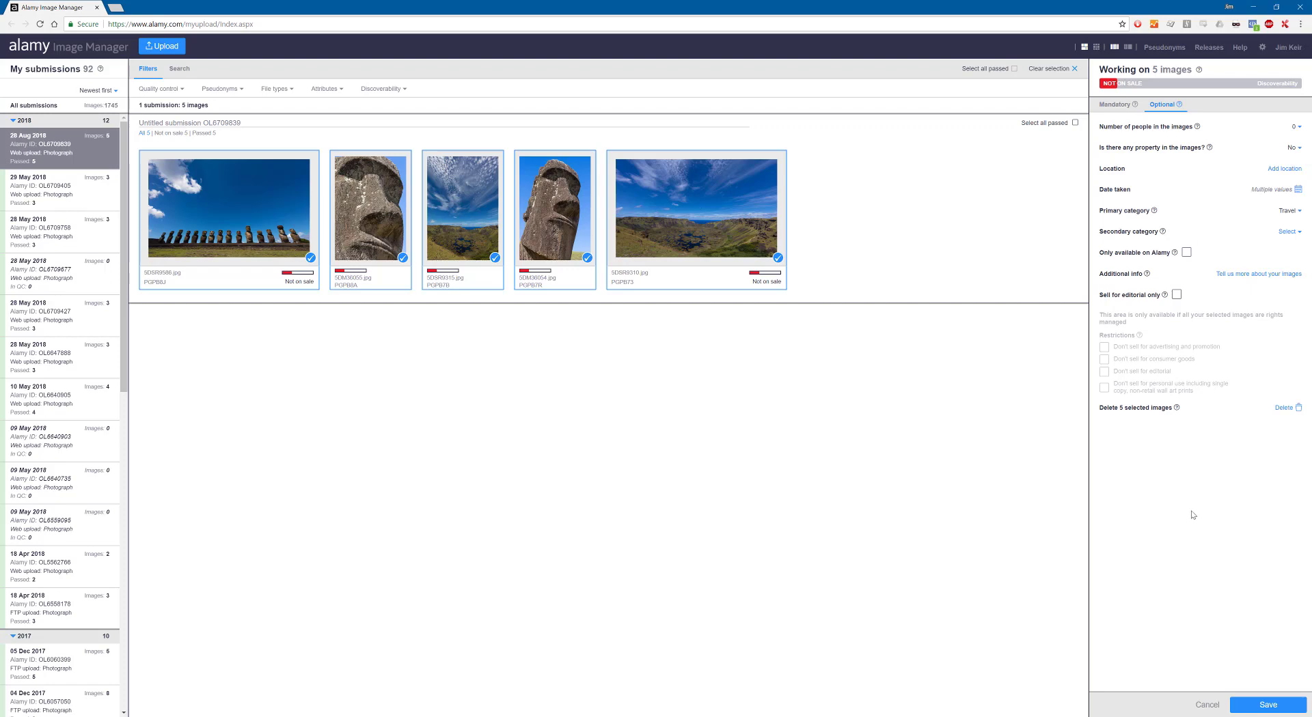
left_click(1270, 706)
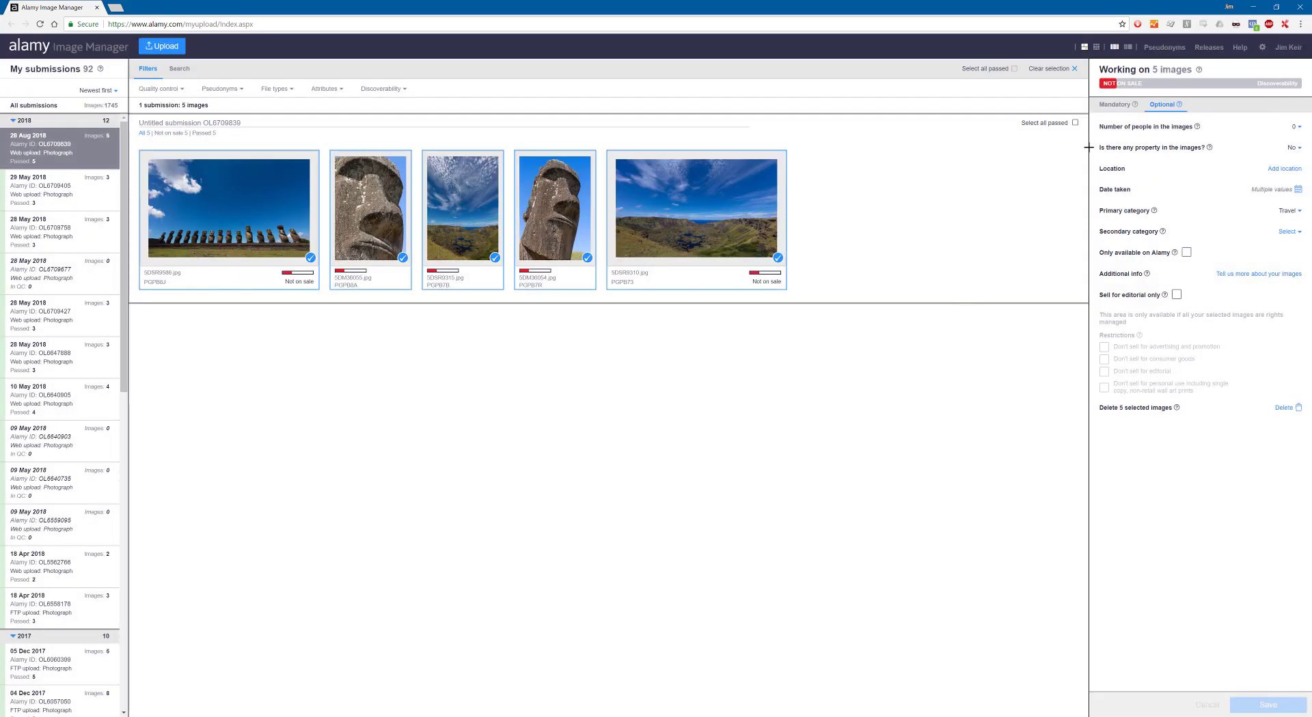
Step: Switch to Lightroom Classic and clear the photo selection in the grid
left_click(1253, 8)
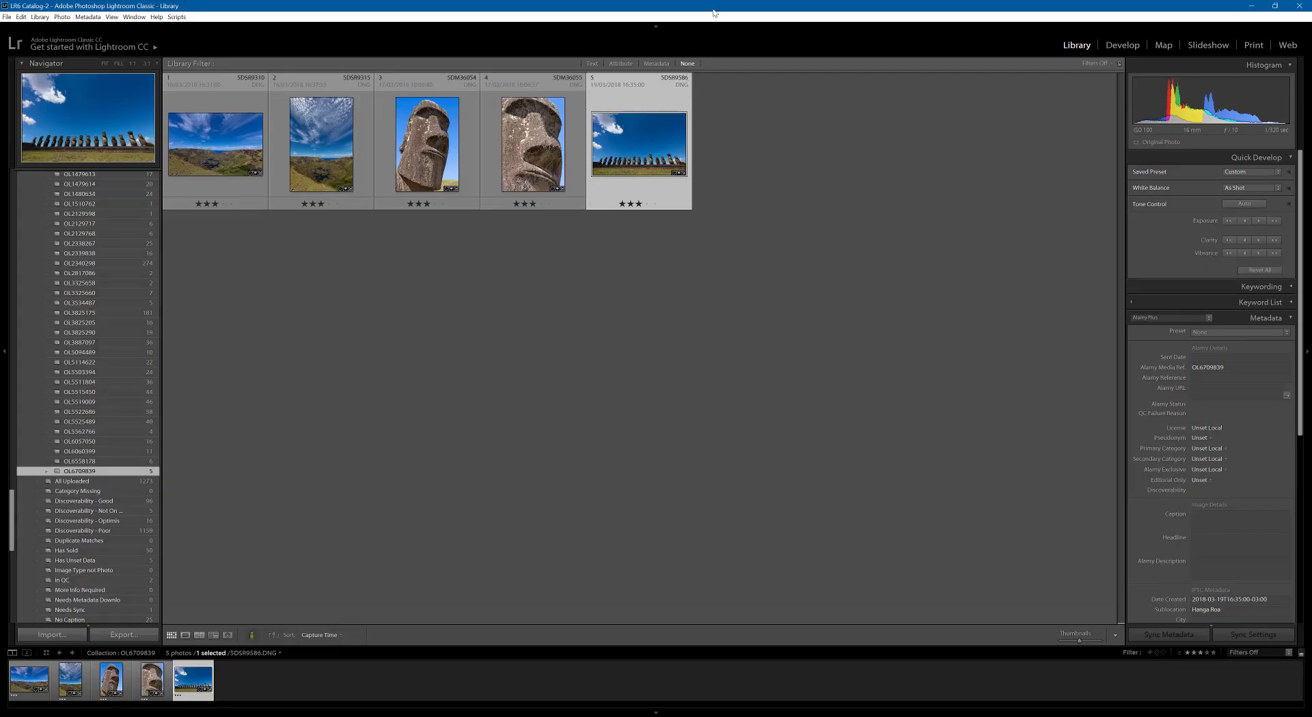
left_click(828, 146)
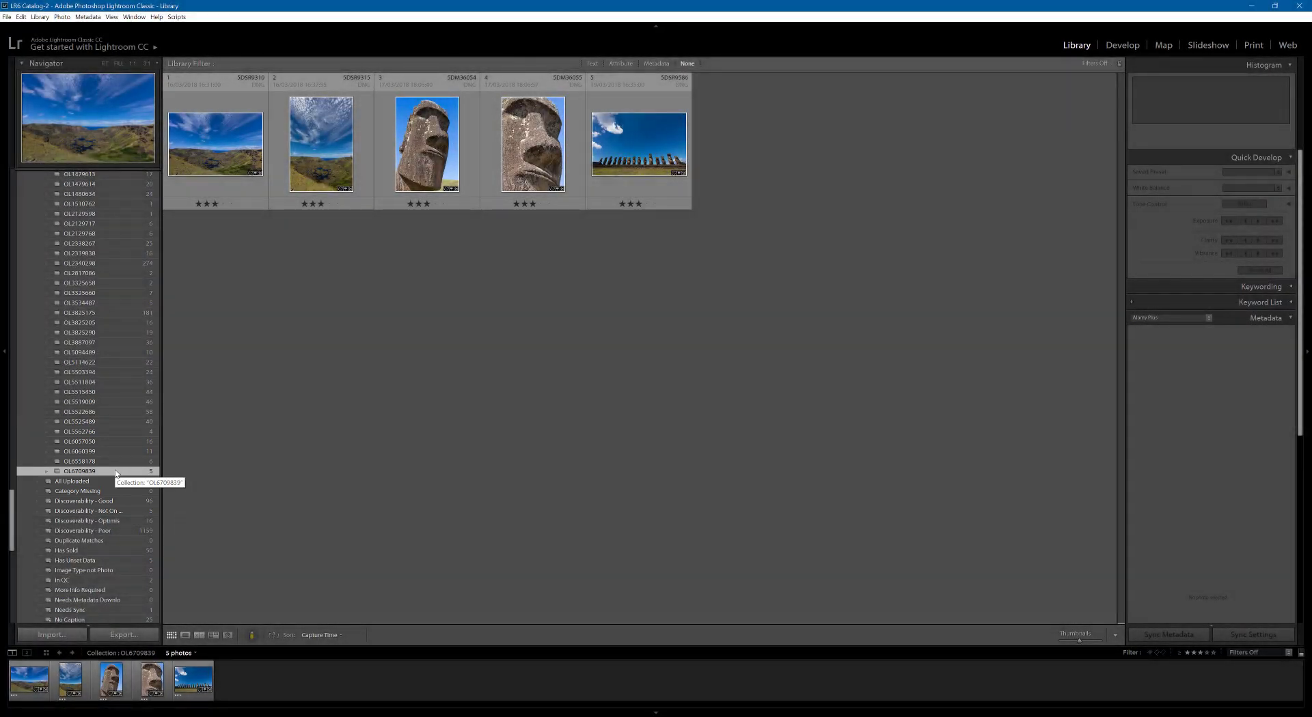
Step: Examine the photos and collections in the Alamy Submissions collection set, and return to the newest submission's collection
scroll(115, 473, "up", 2)
scroll(116, 473, "up", 10)
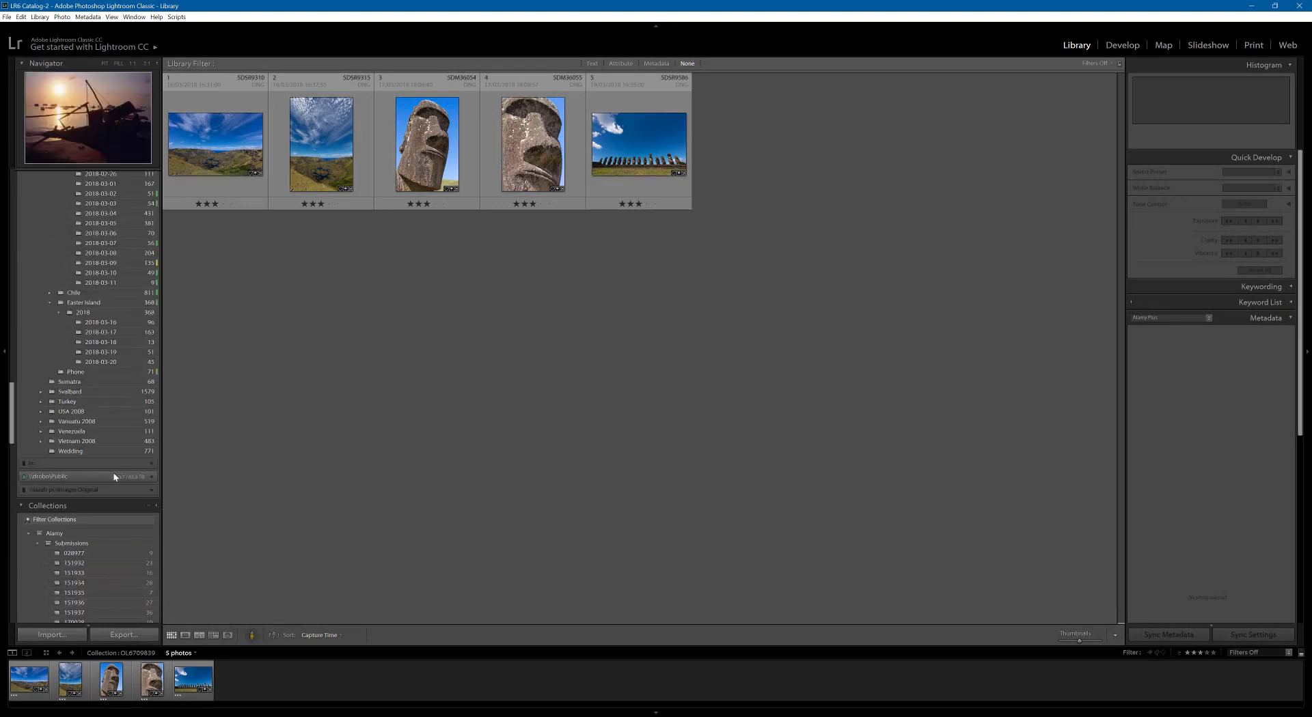
scroll(115, 477, "down", 2)
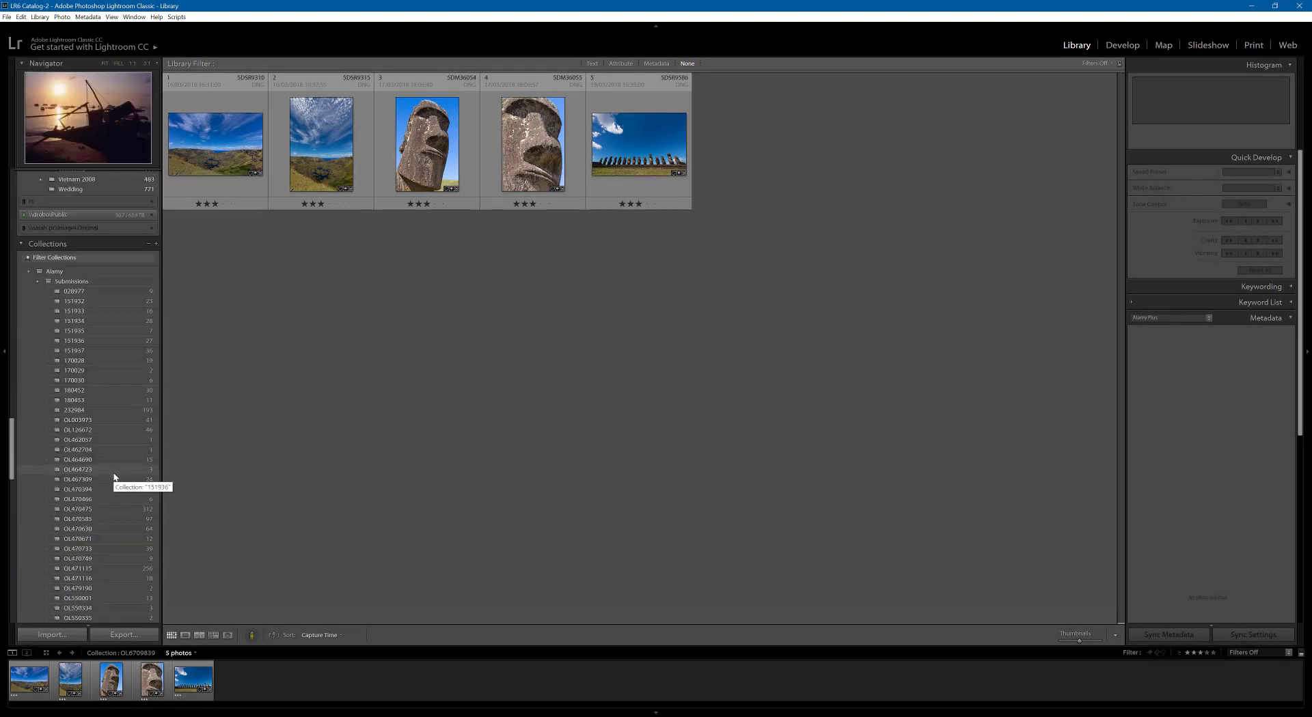
left_click(68, 282)
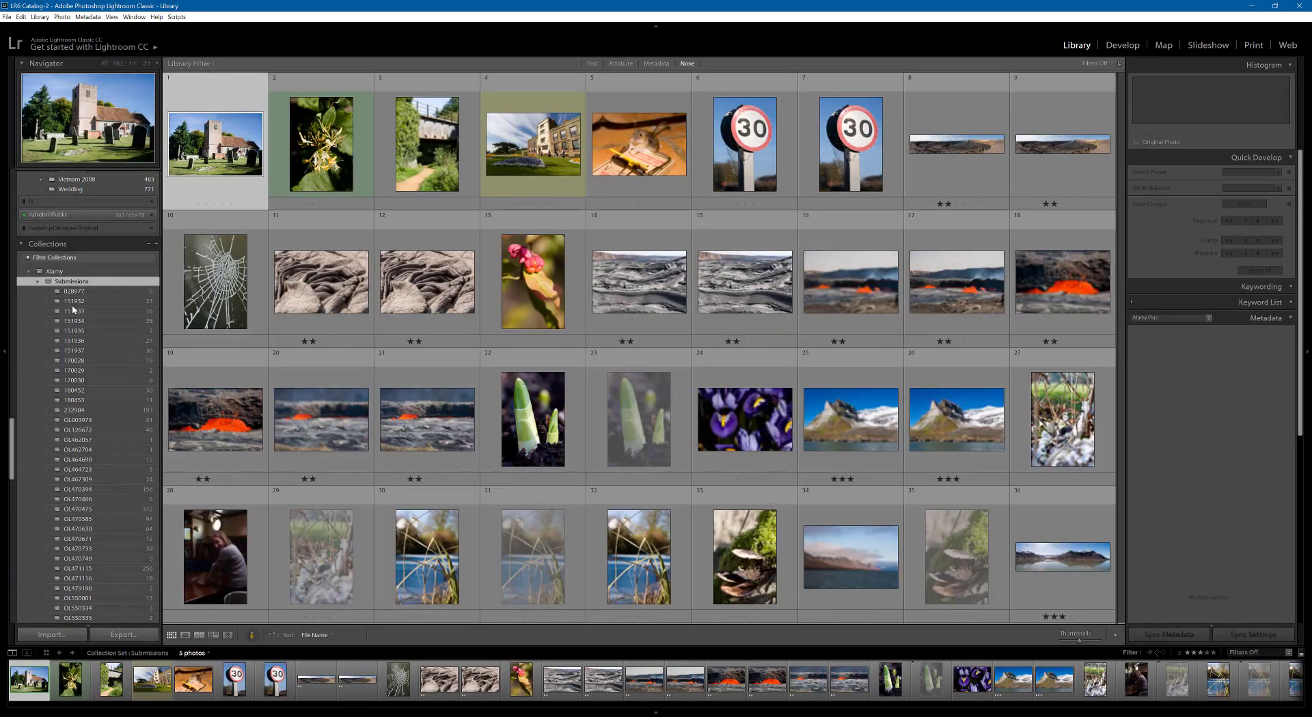
scroll(41, 334, "down", 3)
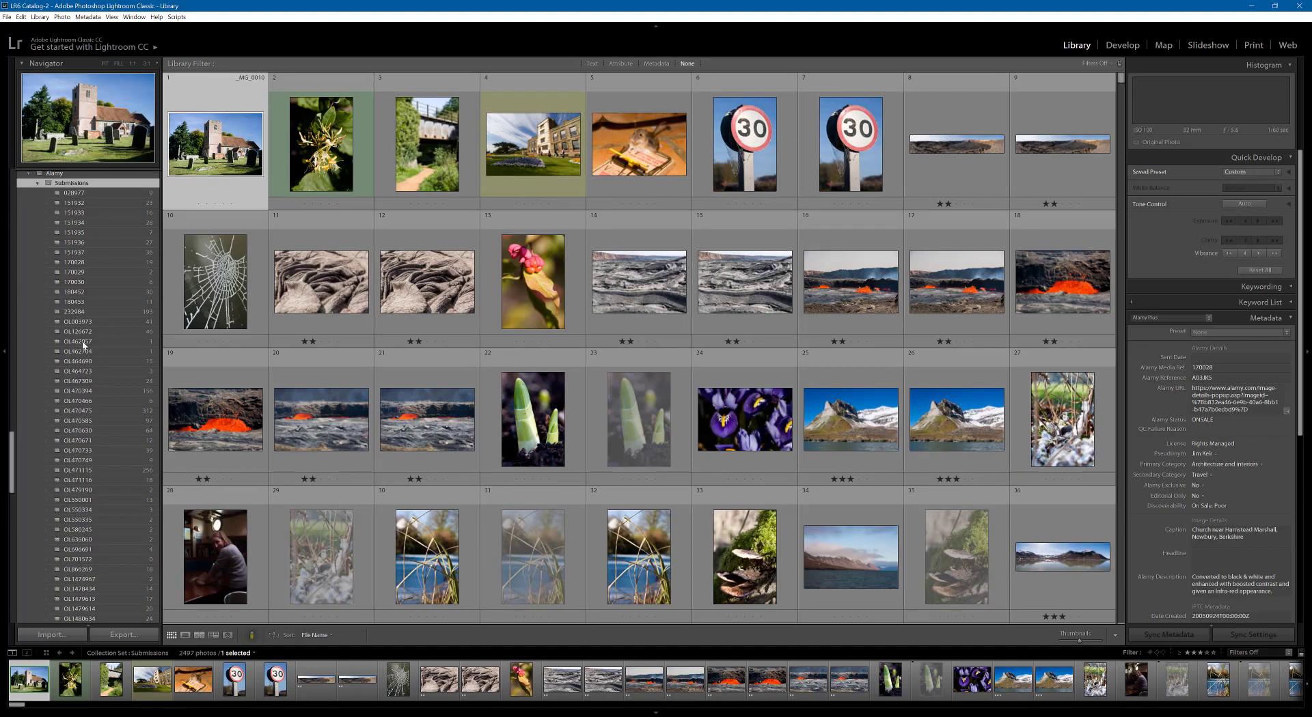
scroll(94, 465, "down", 10)
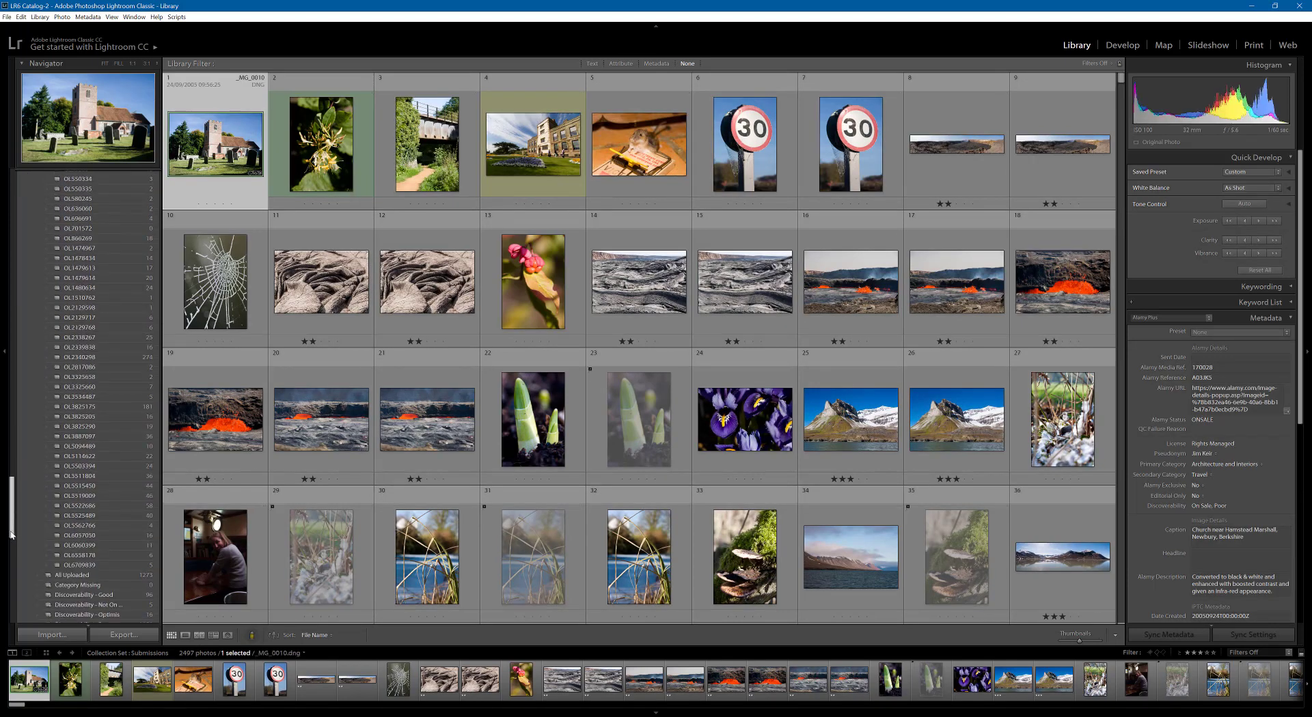
left_click(125, 395)
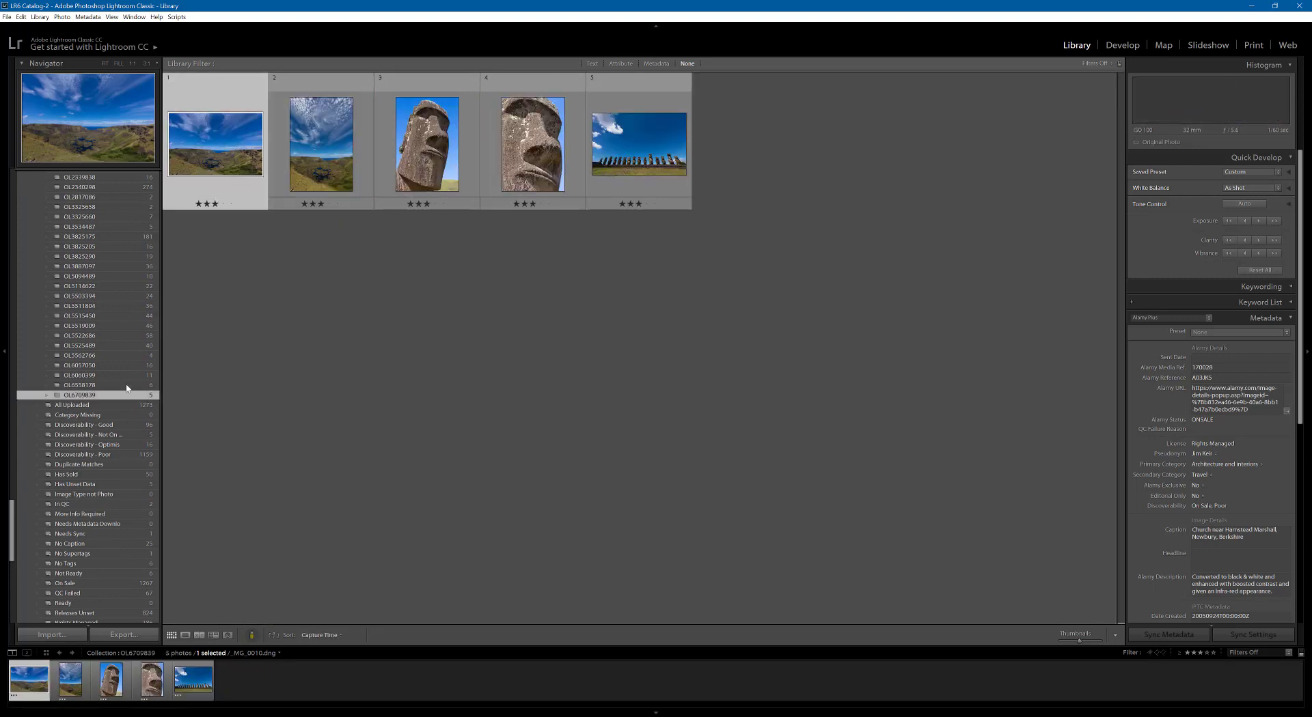
left_click(502, 384)
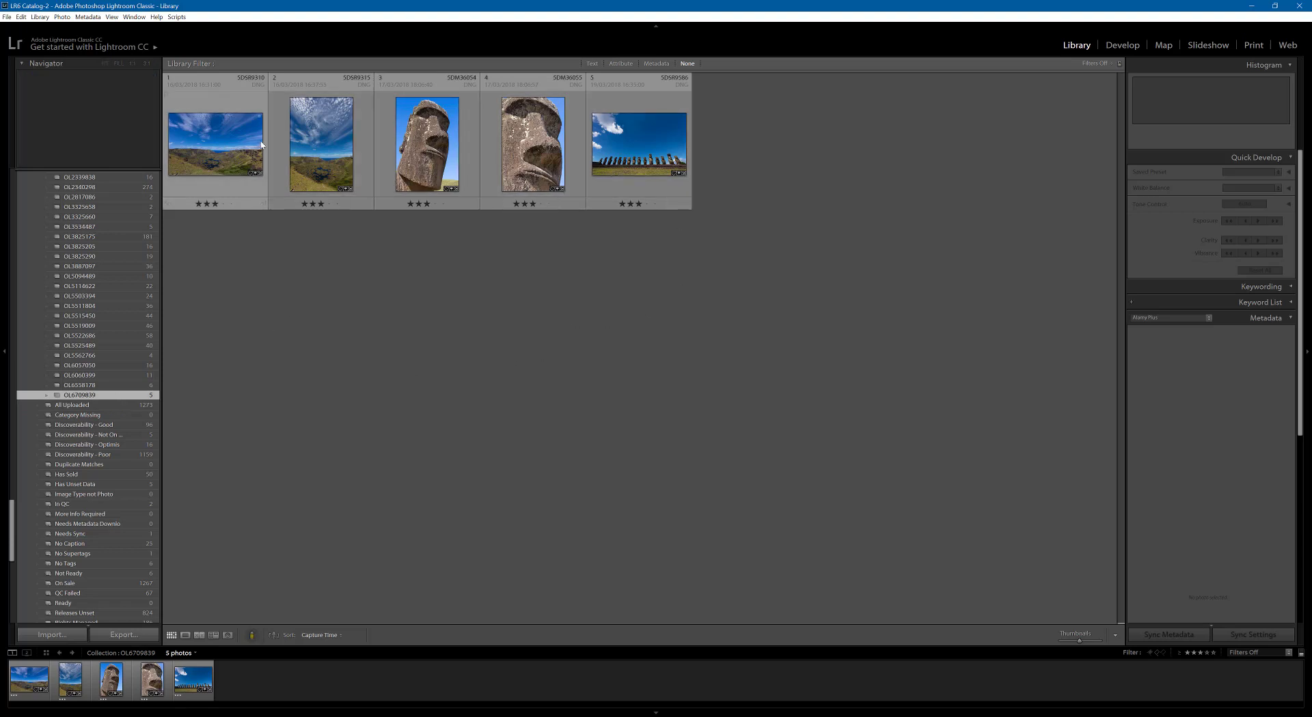
Step: Set up an export of all five photos in the collection with the Alamy Fetch Defaults preset
key("ctrl+a")
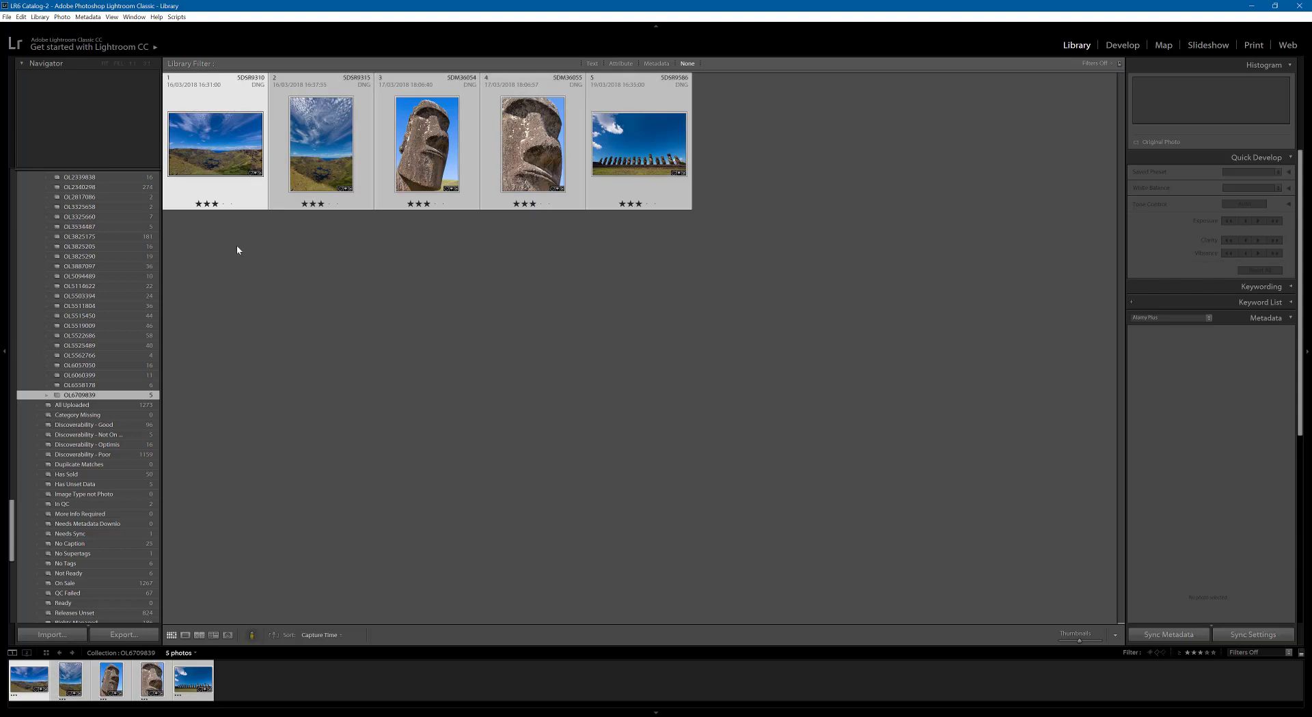
left_click(7, 17)
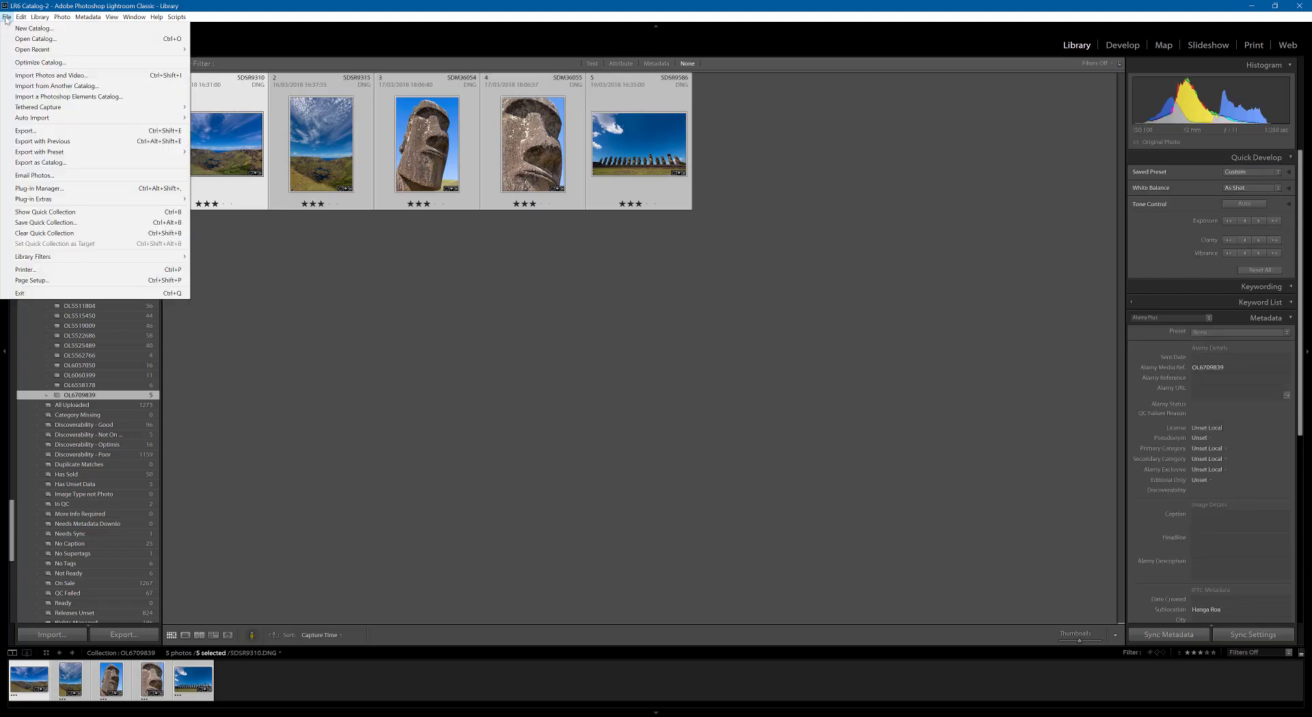
left_click(42, 132)
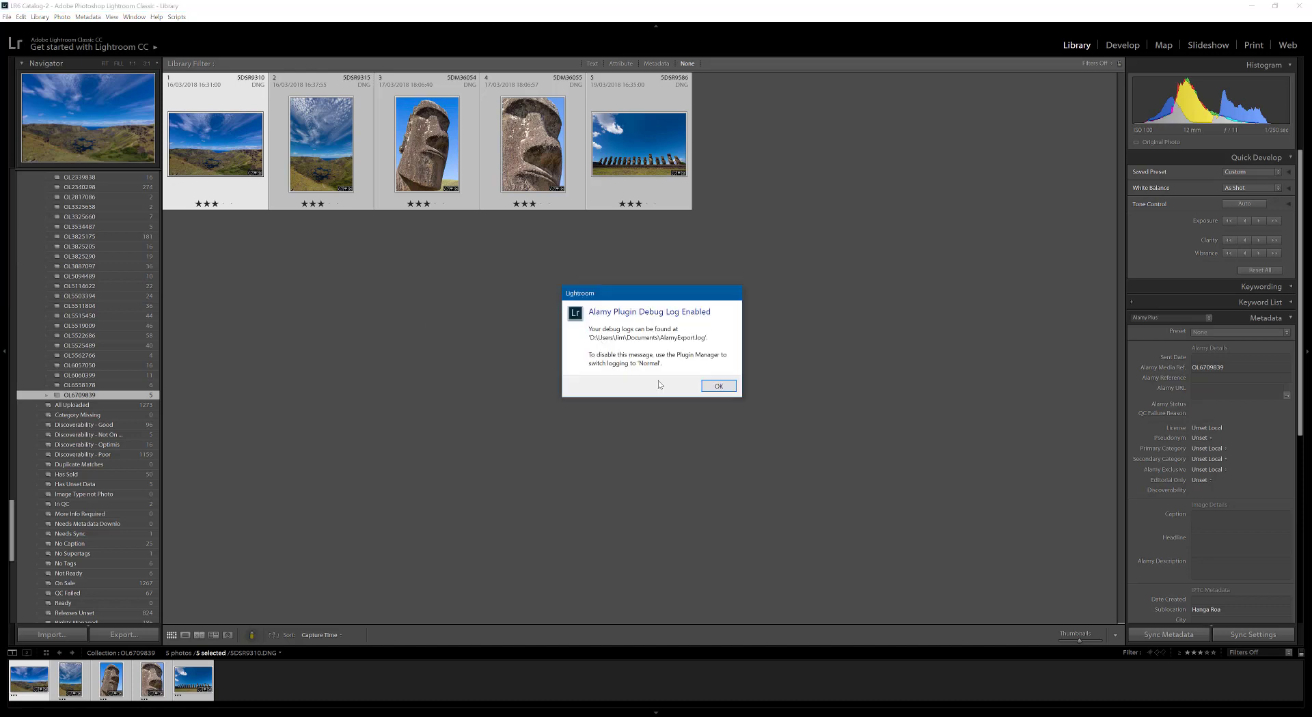
left_click(715, 388)
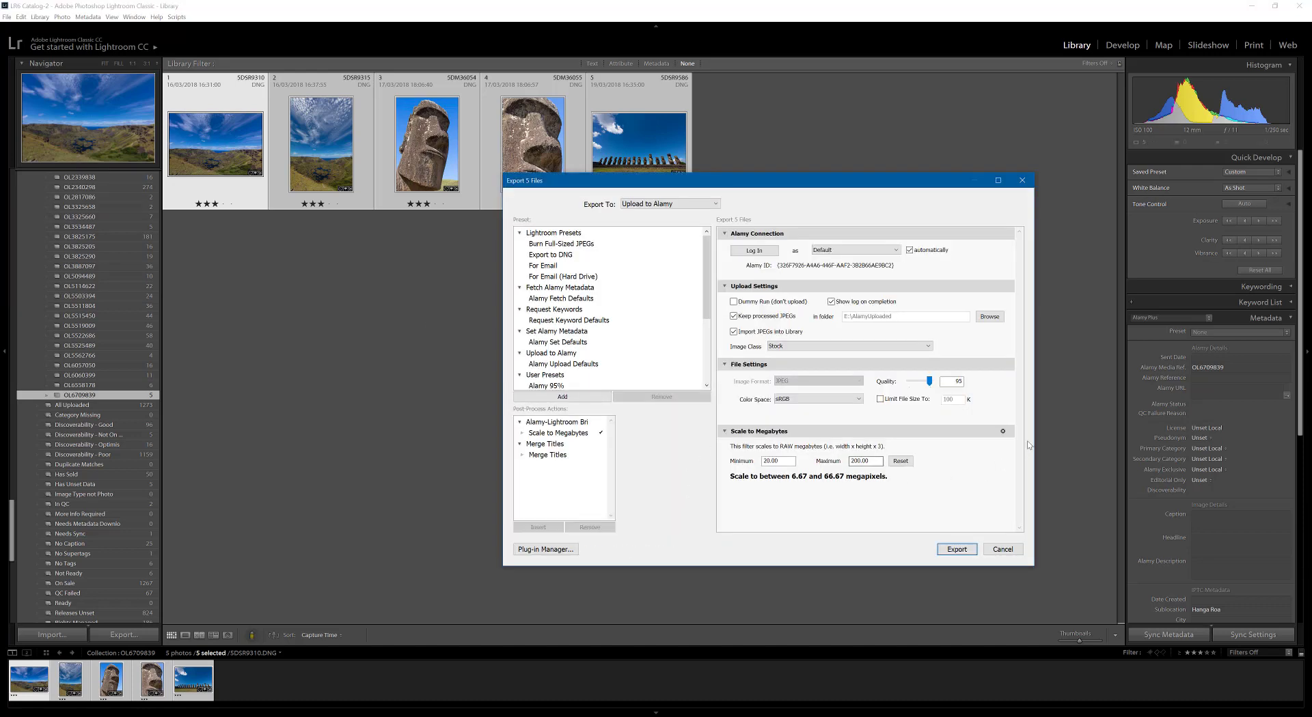
left_click_drag(1033, 445, 966, 447)
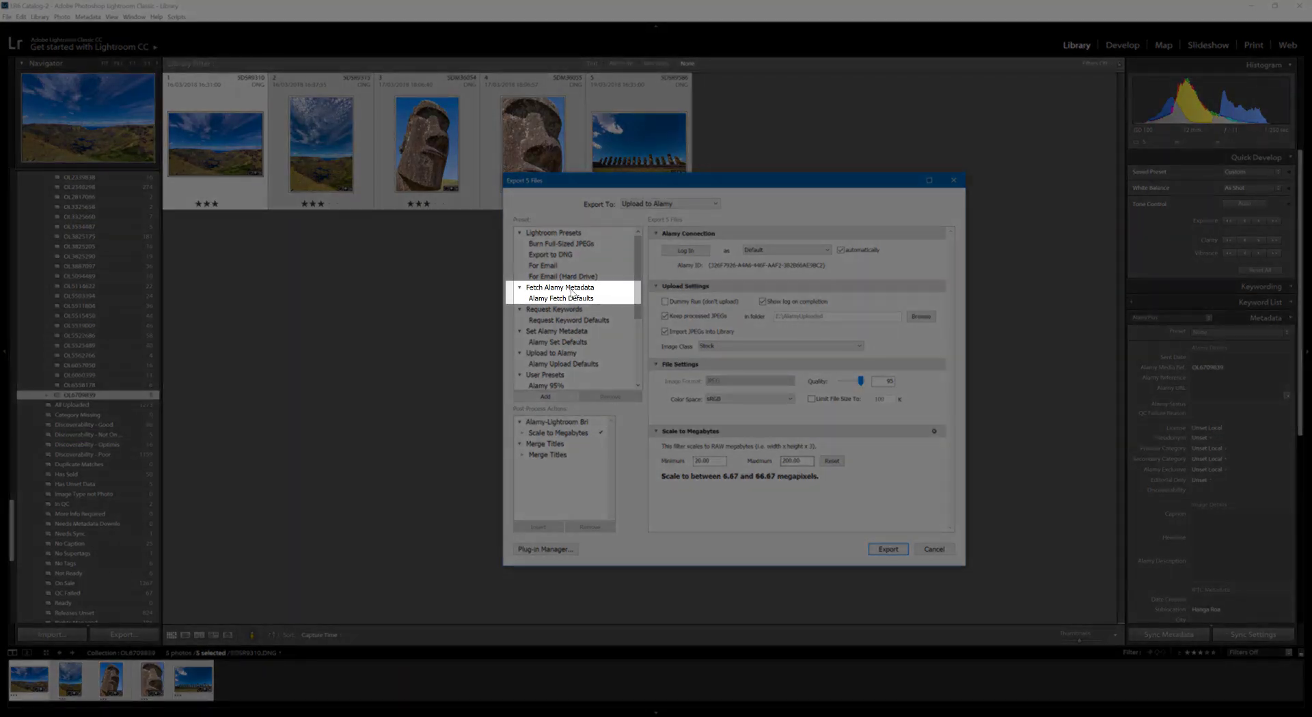
left_click(575, 299)
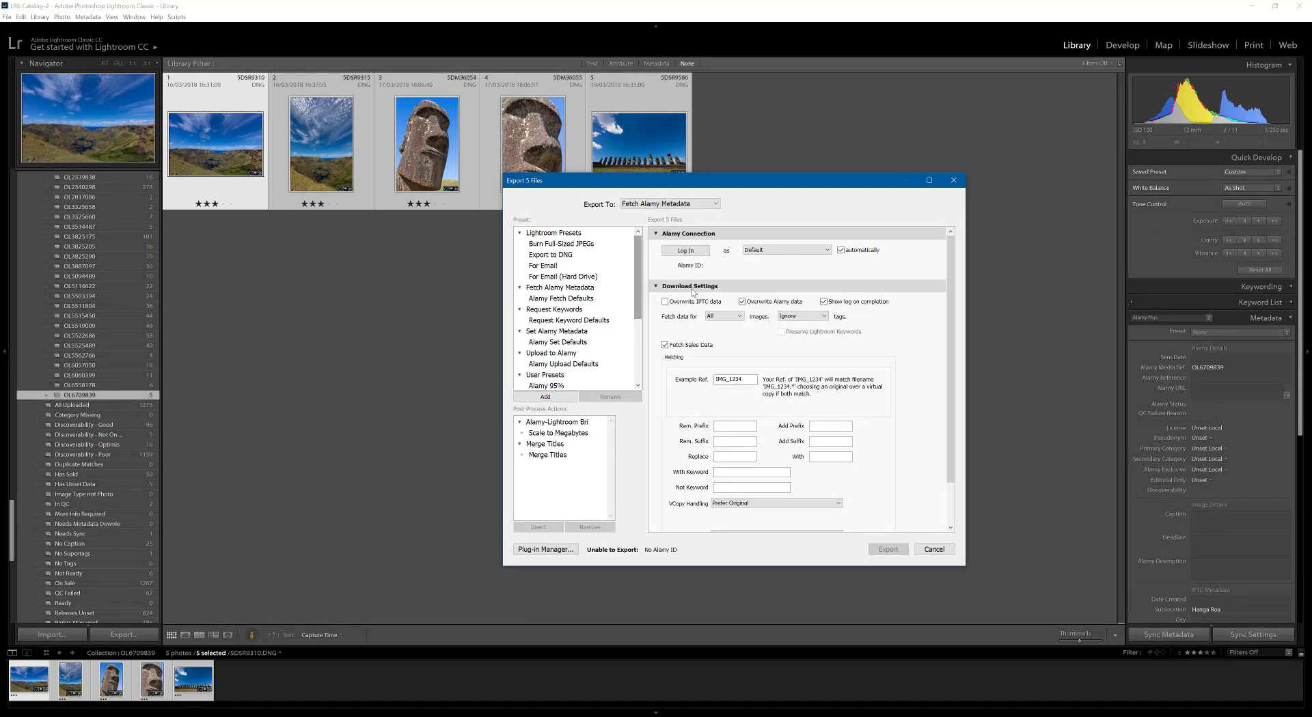
Step: Enable Overwrite IPTC data and disable Show log on completion in the download settings
left_click(684, 302)
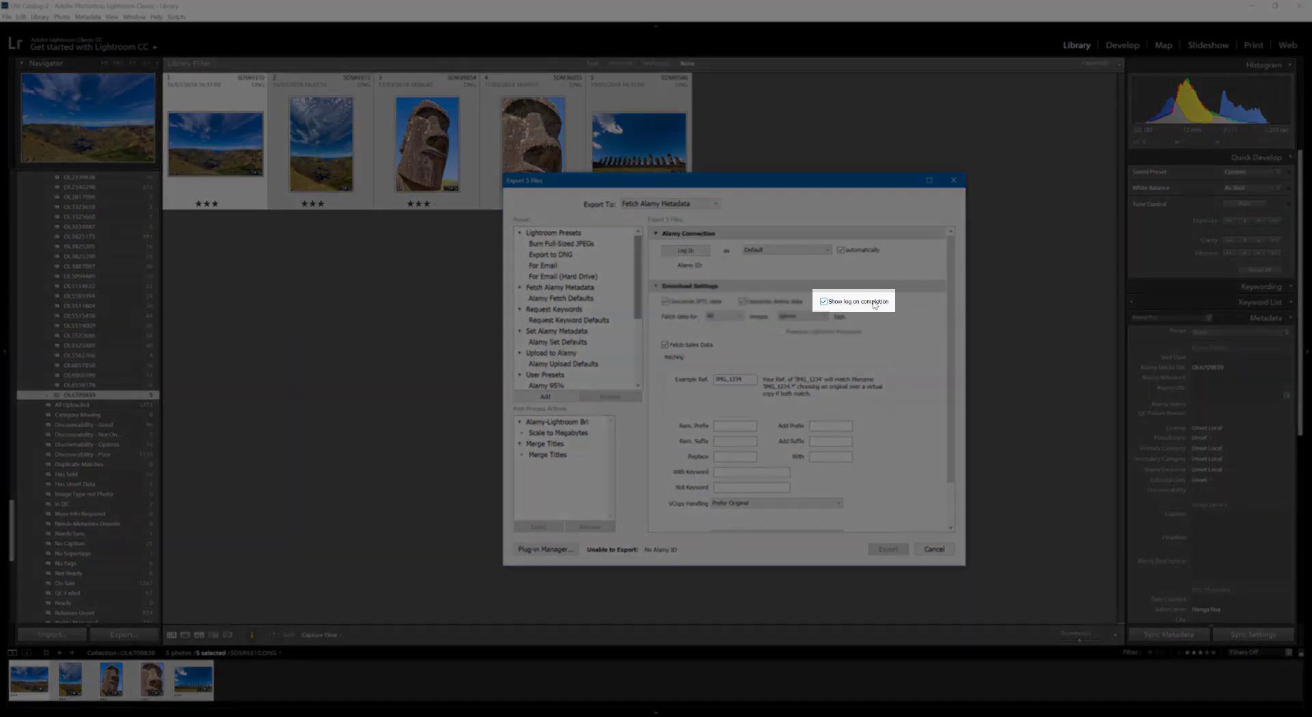
left_click(873, 302)
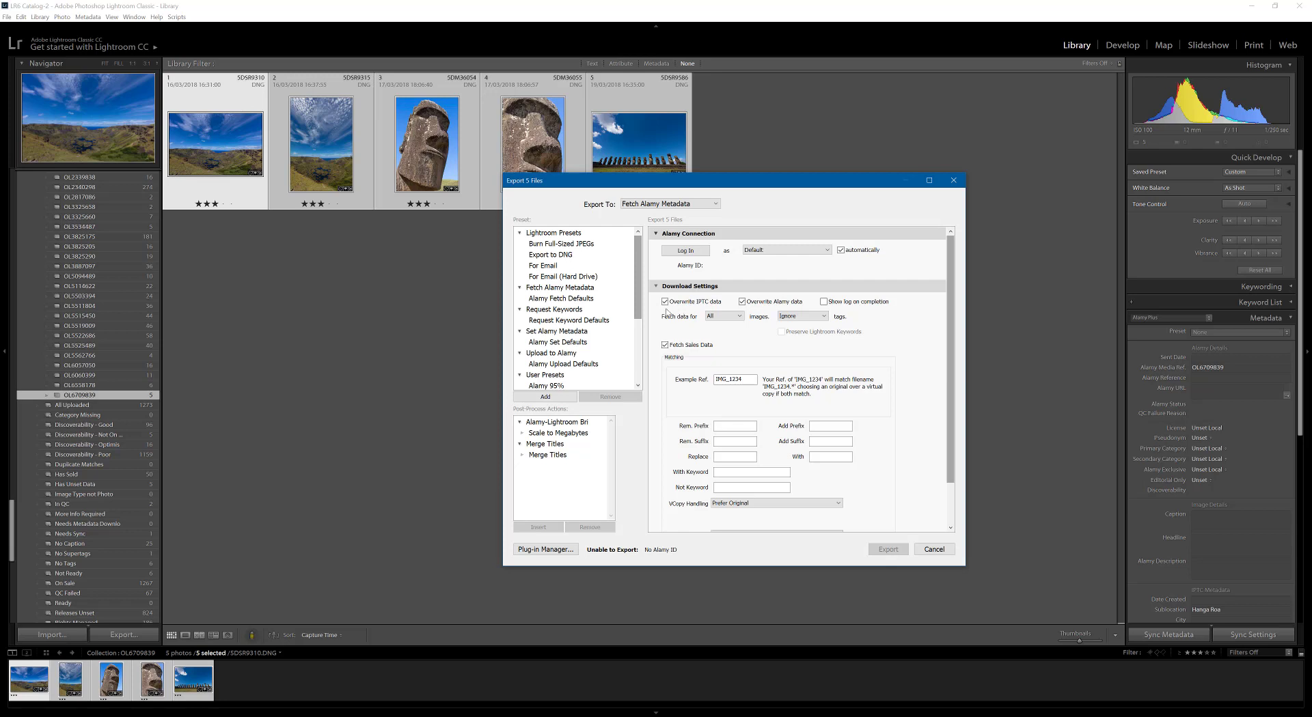
left_click(1302, 334)
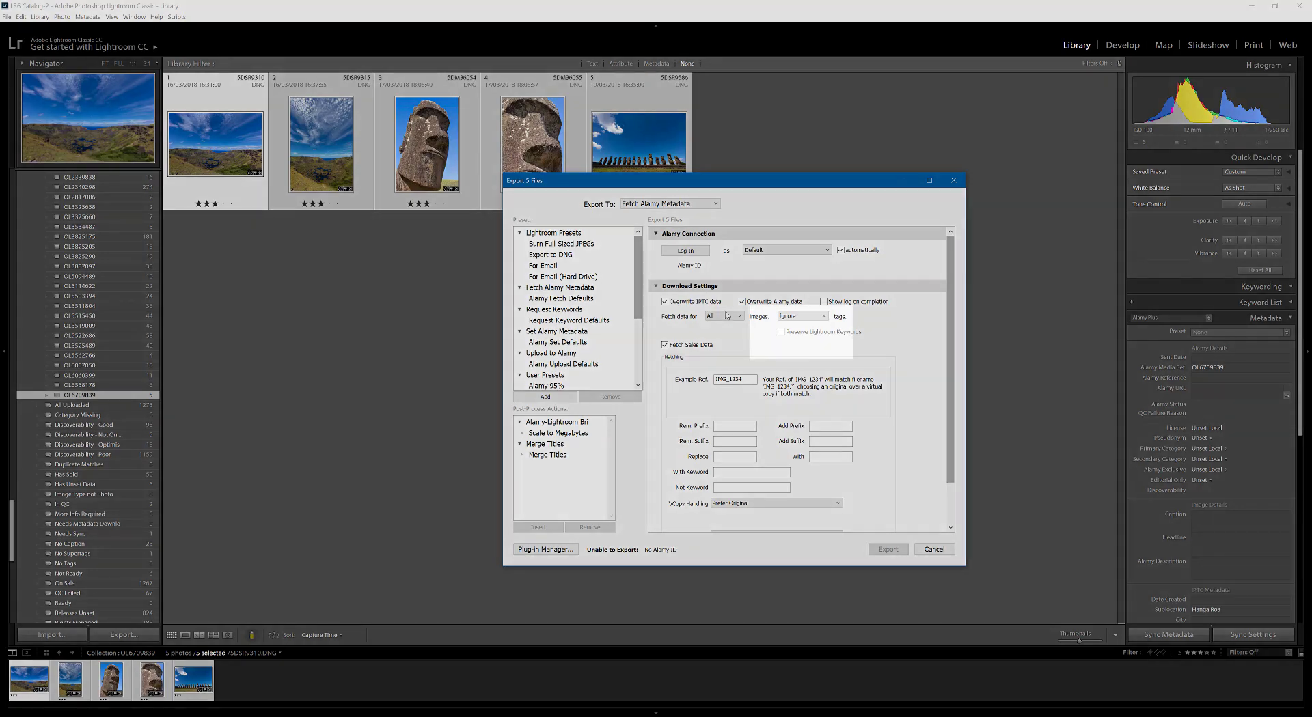
Step: Try the Merge and Replace options for handling Alamy tags in the download settings
left_click(824, 316)
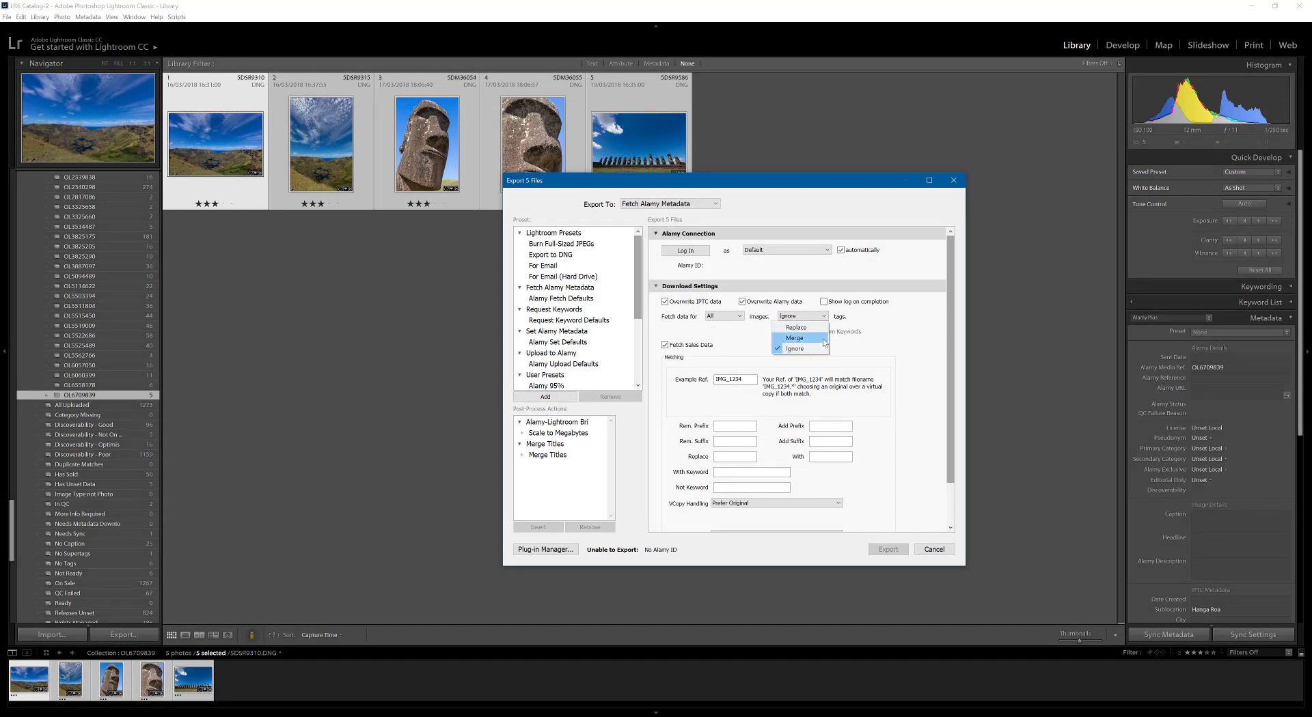
left_click(825, 338)
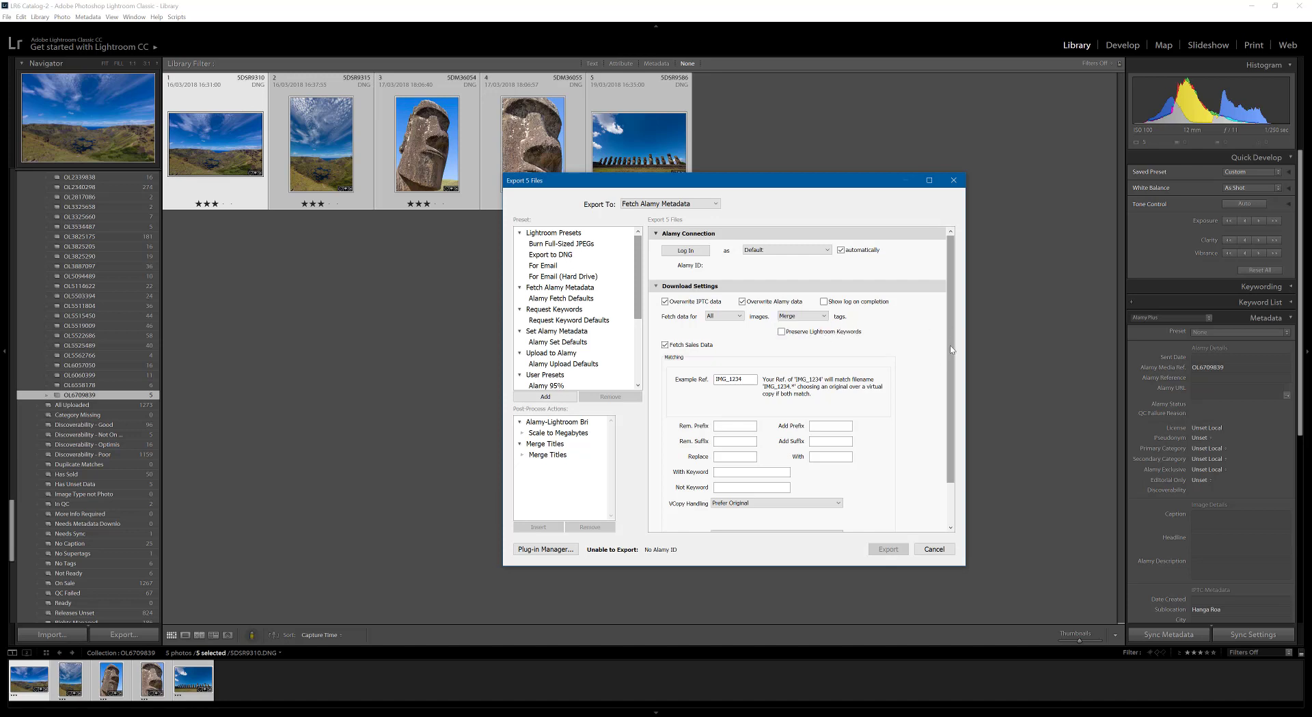
left_click(823, 317)
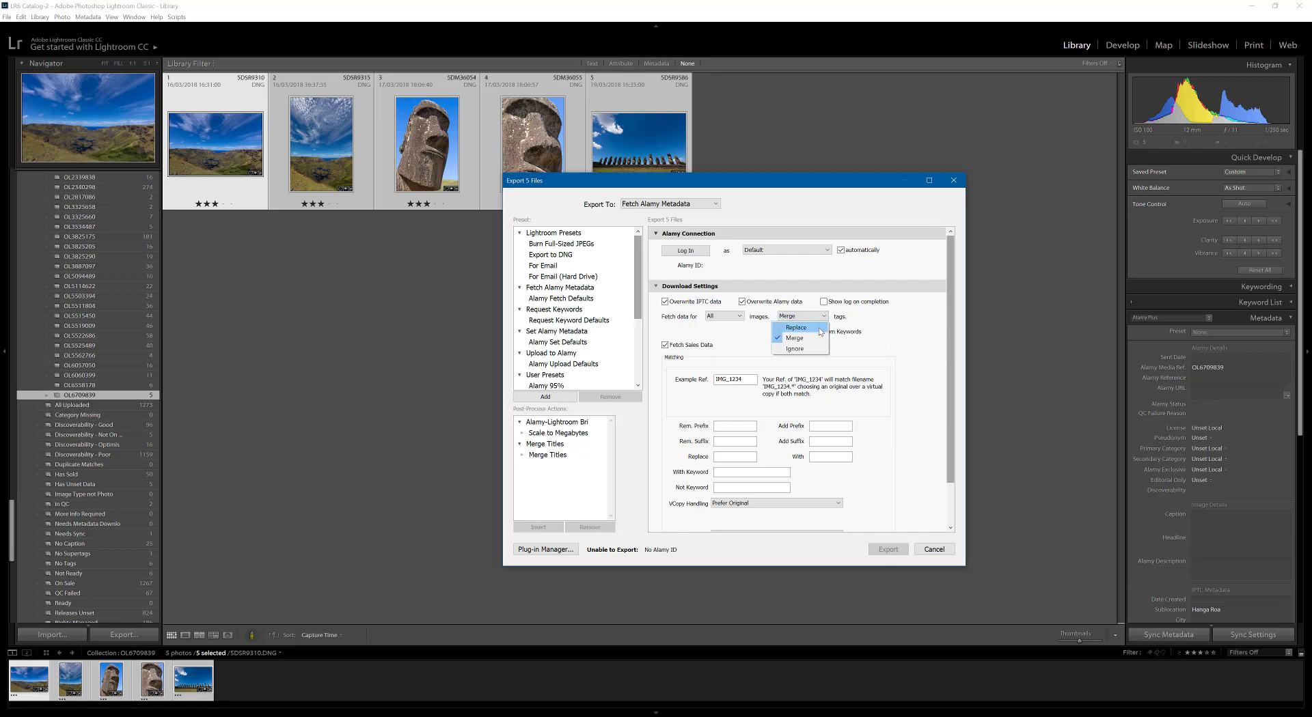
left_click(797, 328)
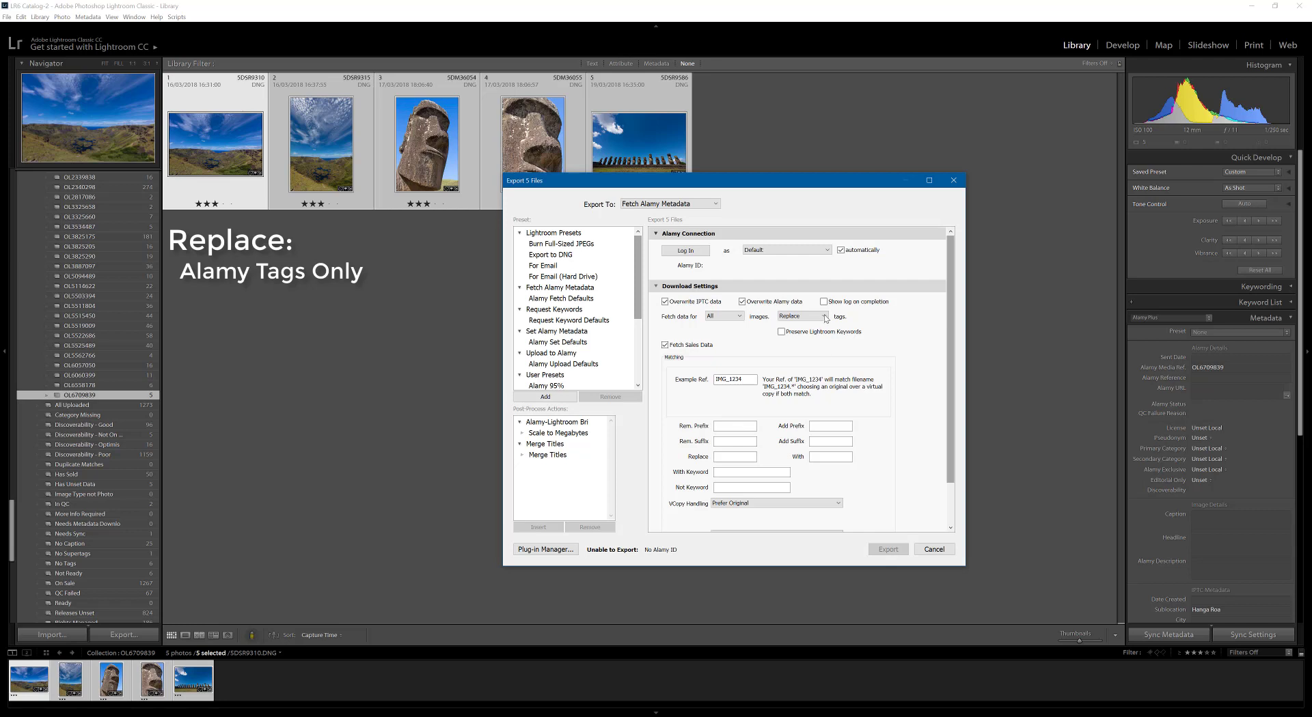
Step: Set tag handling to Merge with Lightroom keywords preserved, and fetch data for Selected images only
left_click(802, 316)
left_click(817, 342)
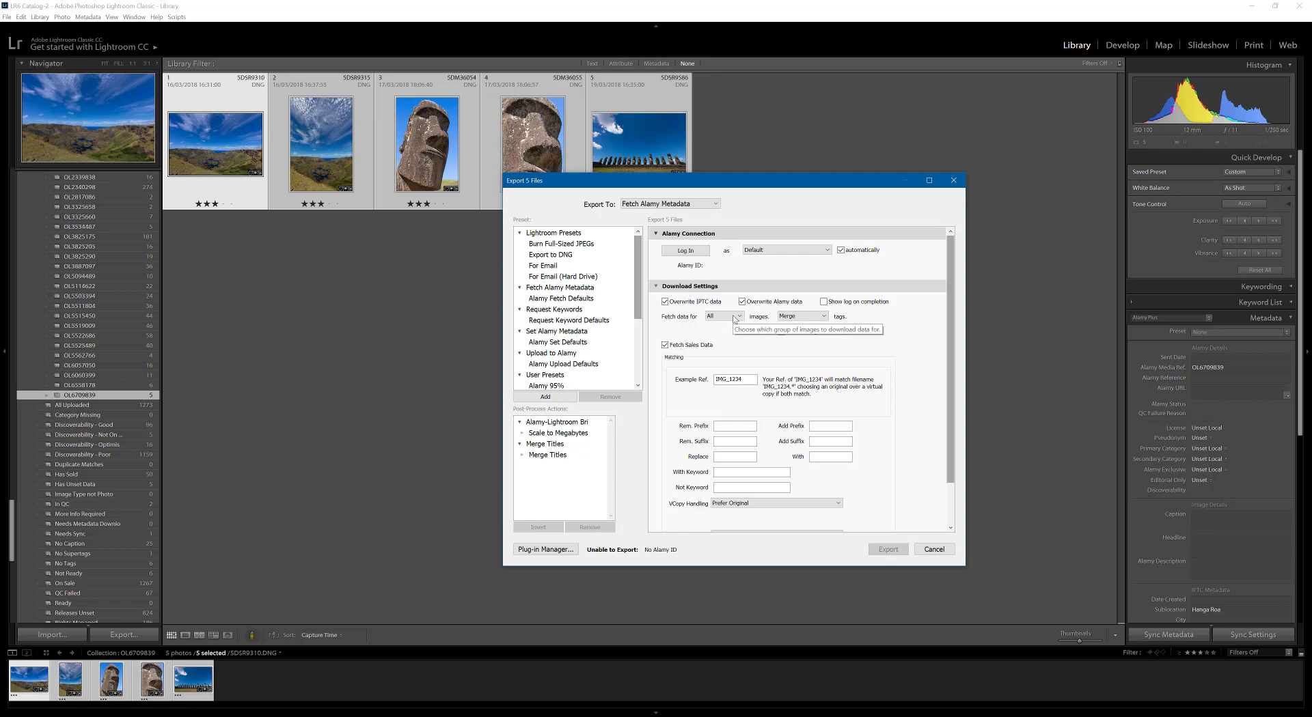
left_click(735, 318)
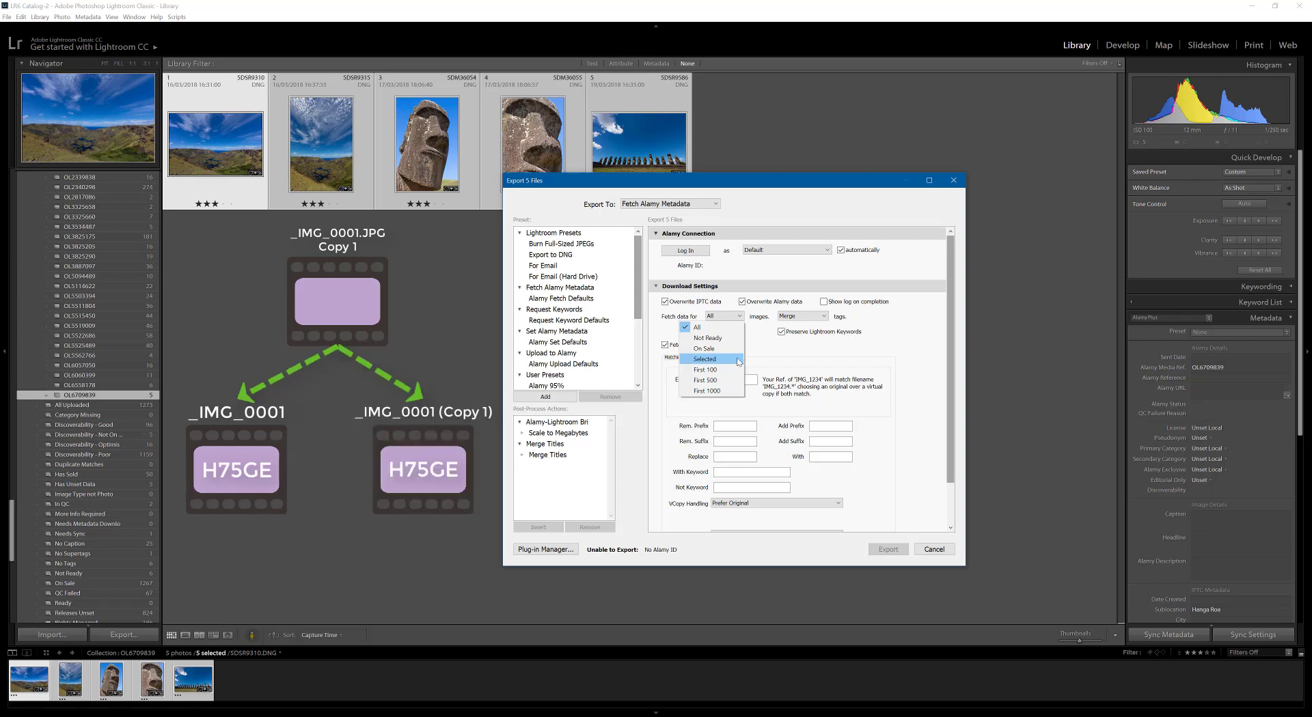
left_click(739, 361)
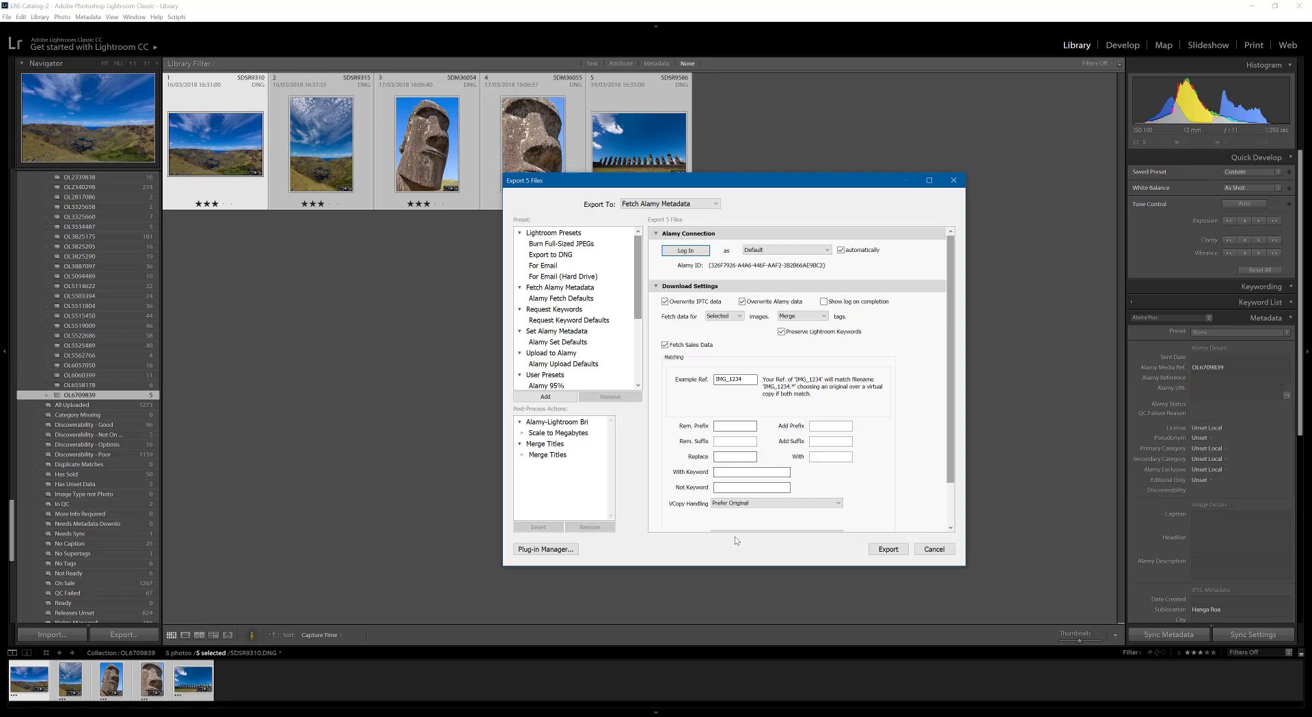
Step: Run the Alamy metadata fetch for the five photos and close the completion dialog
left_click(889, 551)
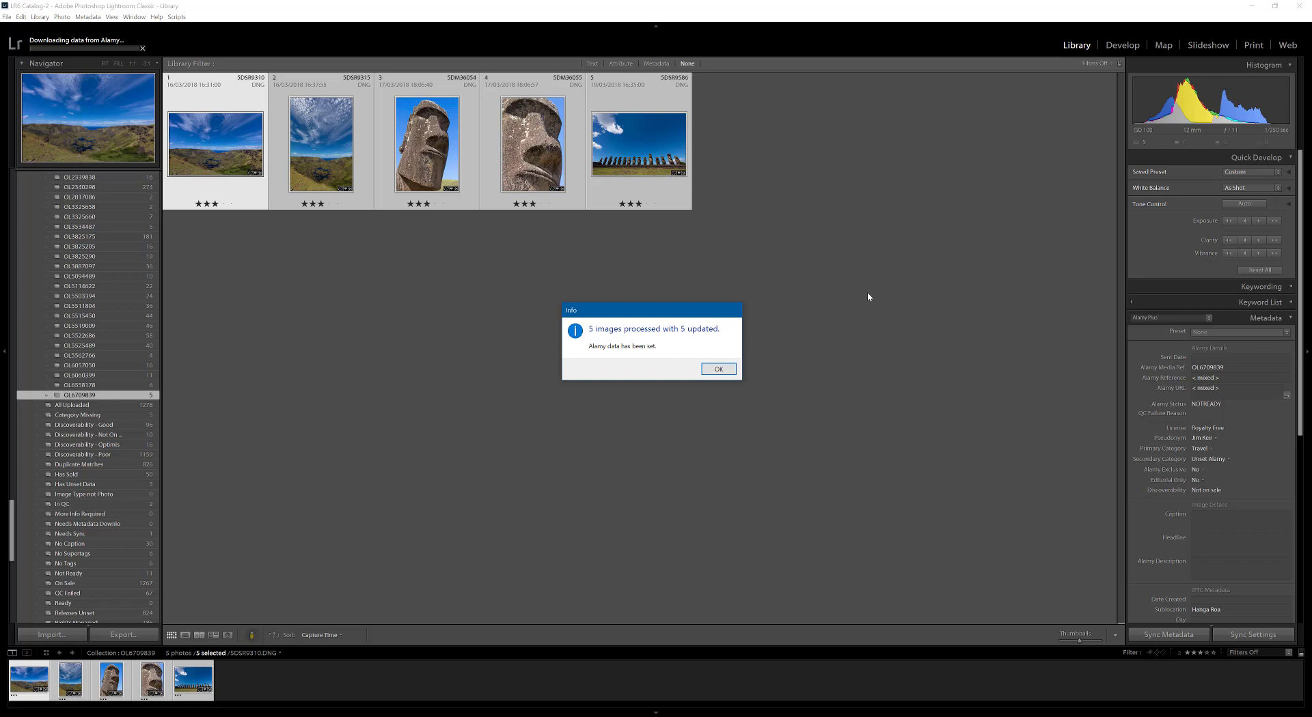
left_click(718, 369)
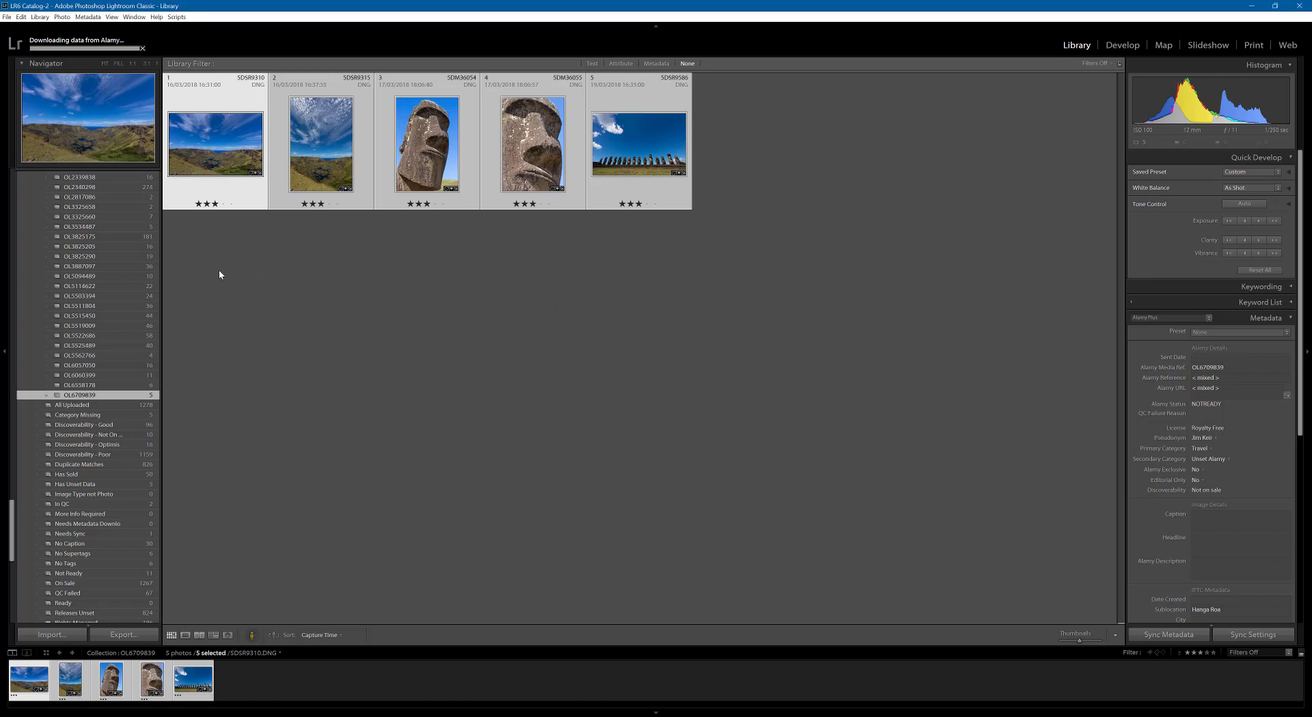
Step: Select only the first photo and view the available metadata field sets, keeping Alamy Plus
left_click(217, 104)
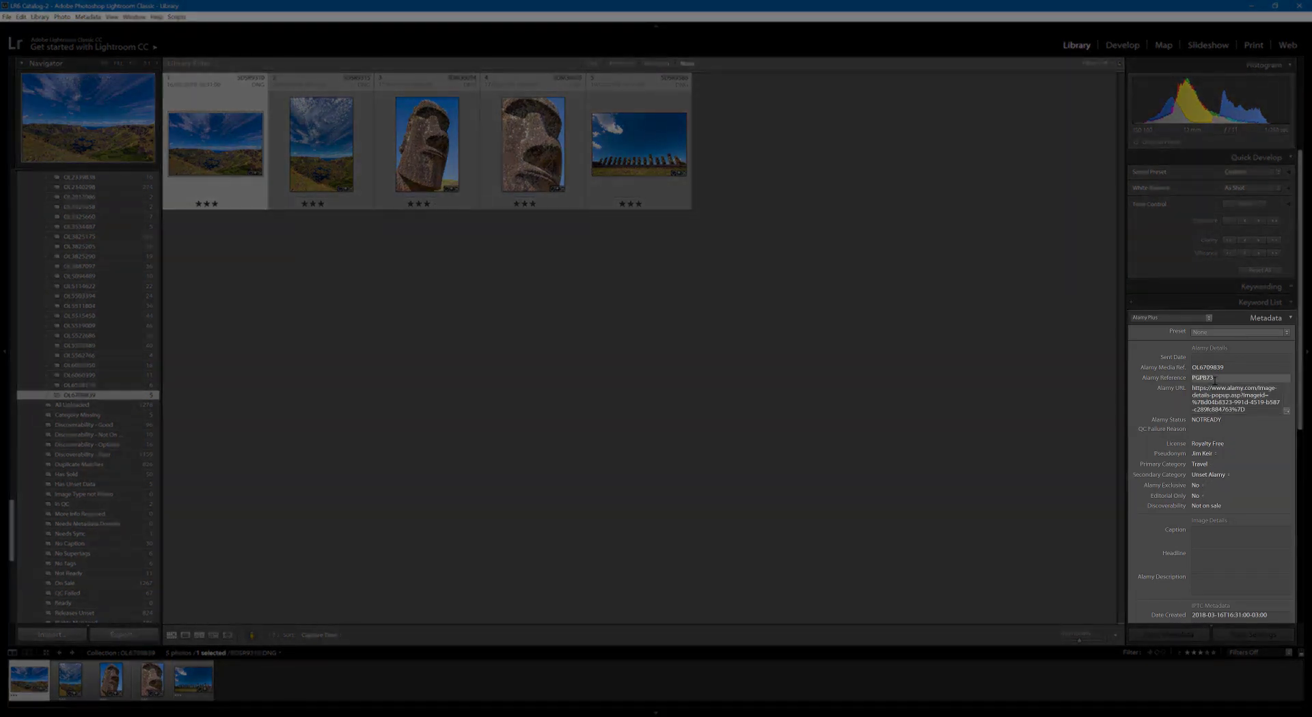
left_click(1191, 317)
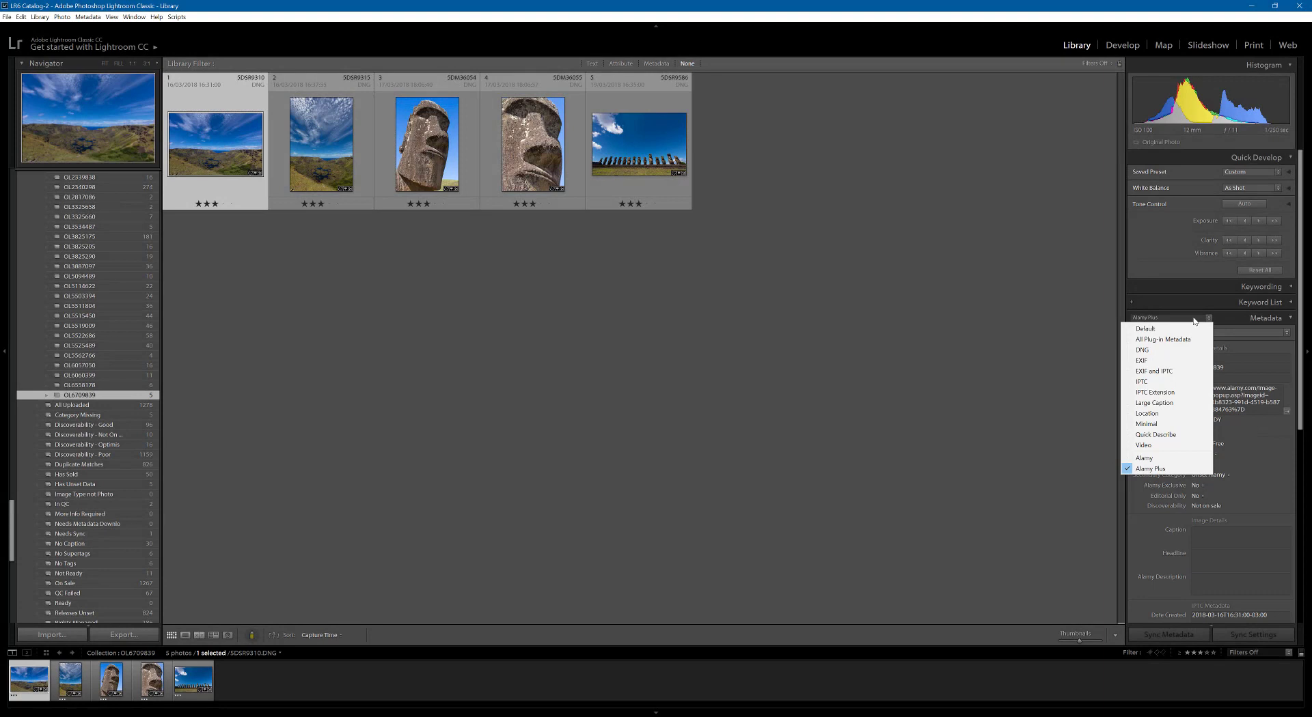
left_click(1195, 318)
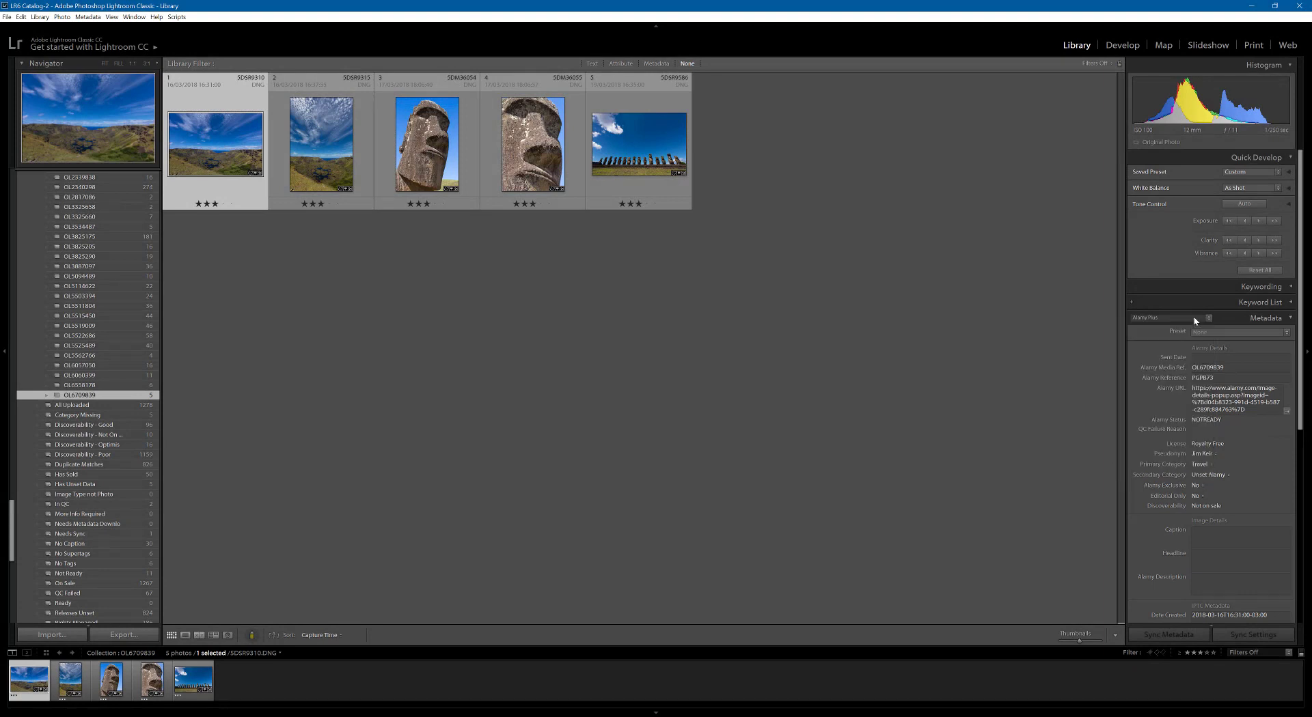
left_click(1195, 317)
Step: Check the first photo's sent date, media reference, Alamy reference and URL fields, and view its Alamy web page before returning to Lightroom
left_click(1259, 356)
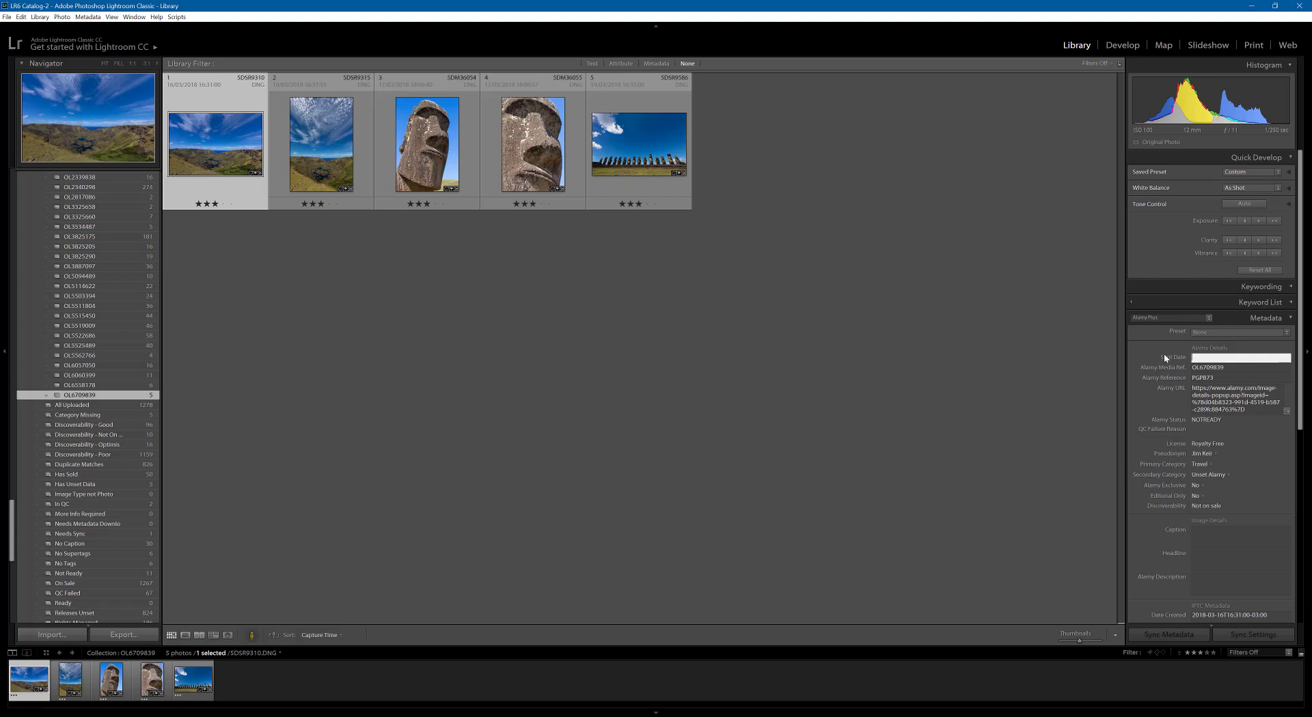
left_click(1197, 367)
left_click(1200, 378)
left_click(1210, 395)
left_click(1287, 411)
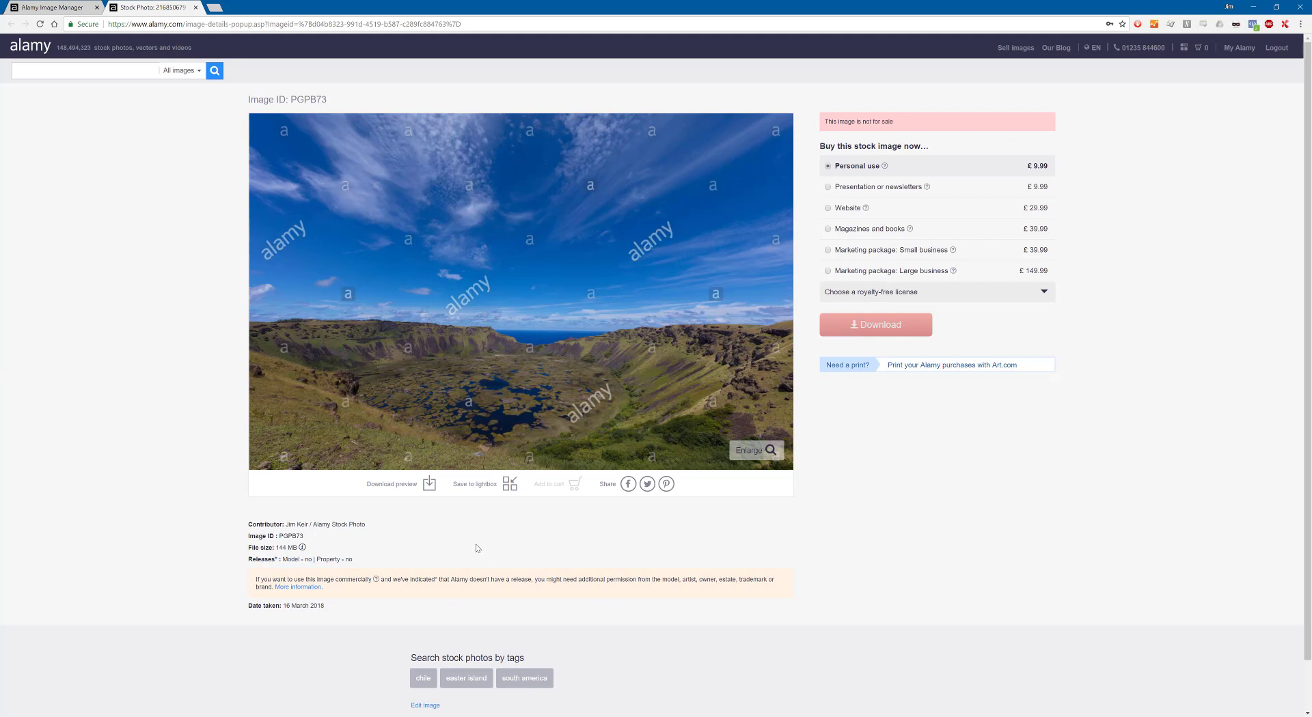
left_click(1253, 7)
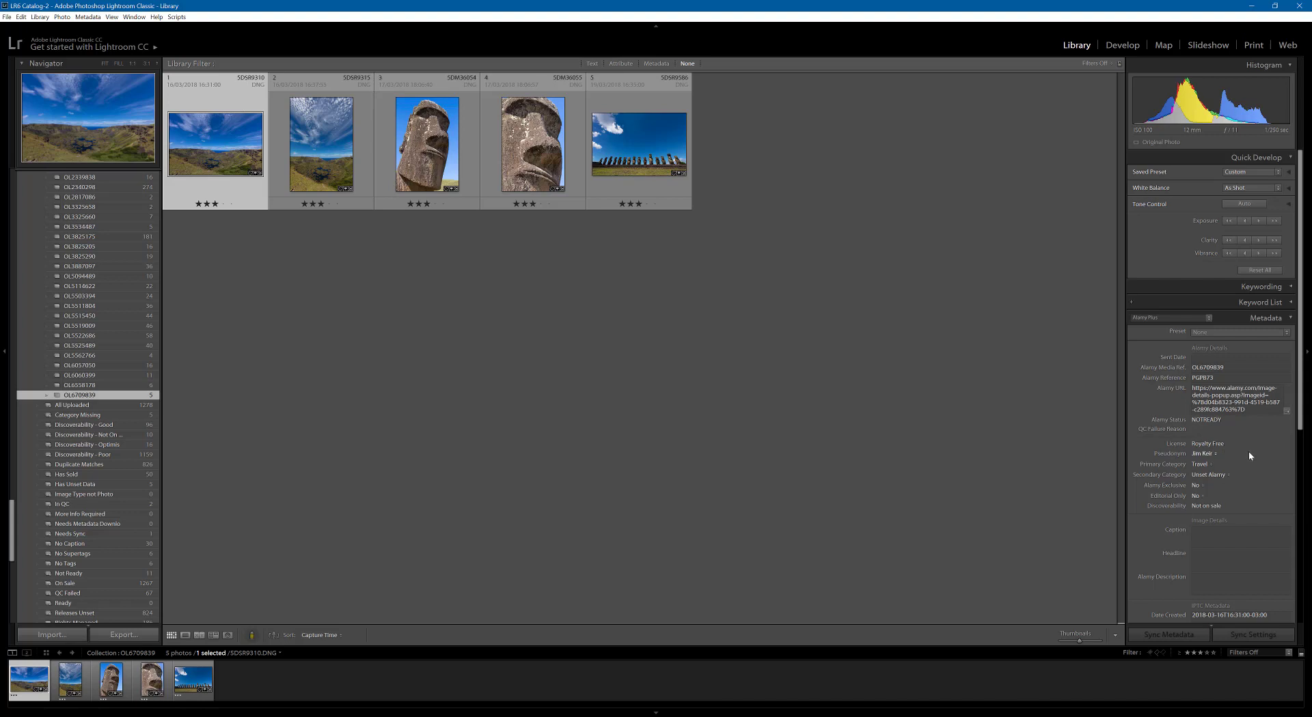
Step: Examine the first photo's remaining Alamy metadata, from pseudonym and categories through IPTC data, tags, releases, restrictions and revenue
left_click(1205, 456)
left_click(1171, 458)
left_click_drag(1297, 382, 1291, 522)
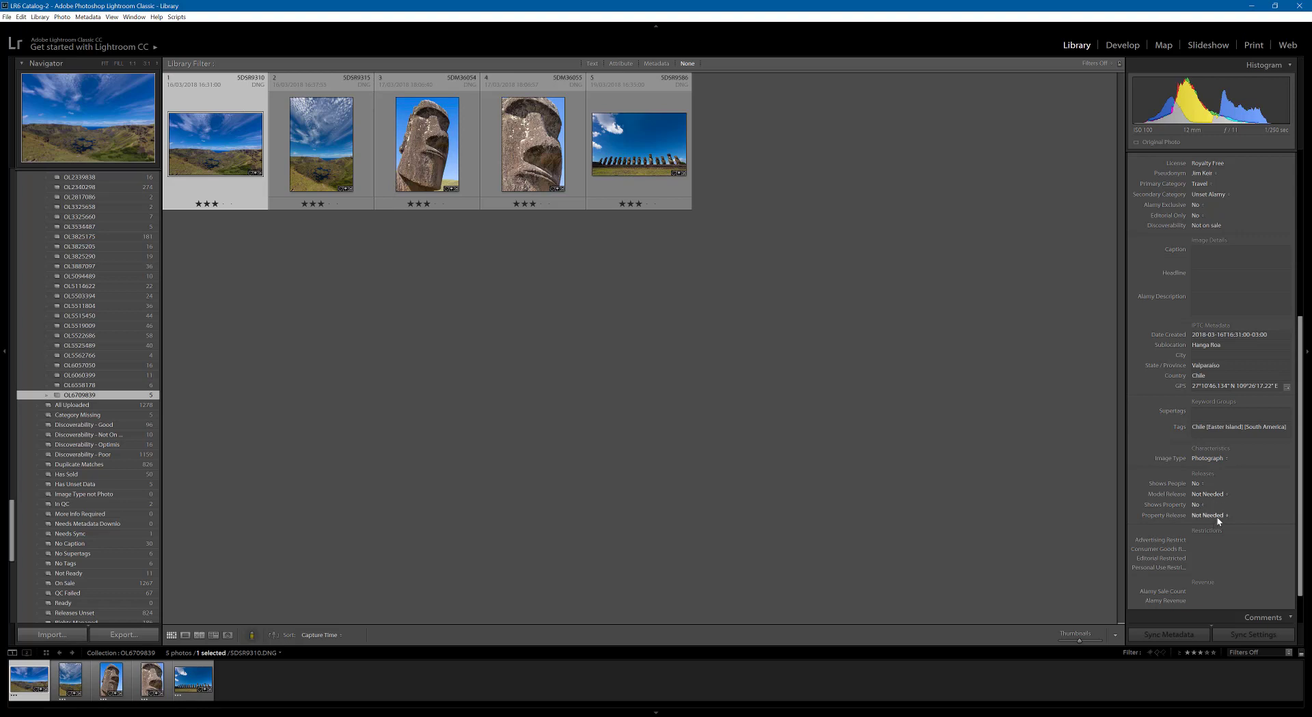
left_click_drag(1299, 444, 1302, 491)
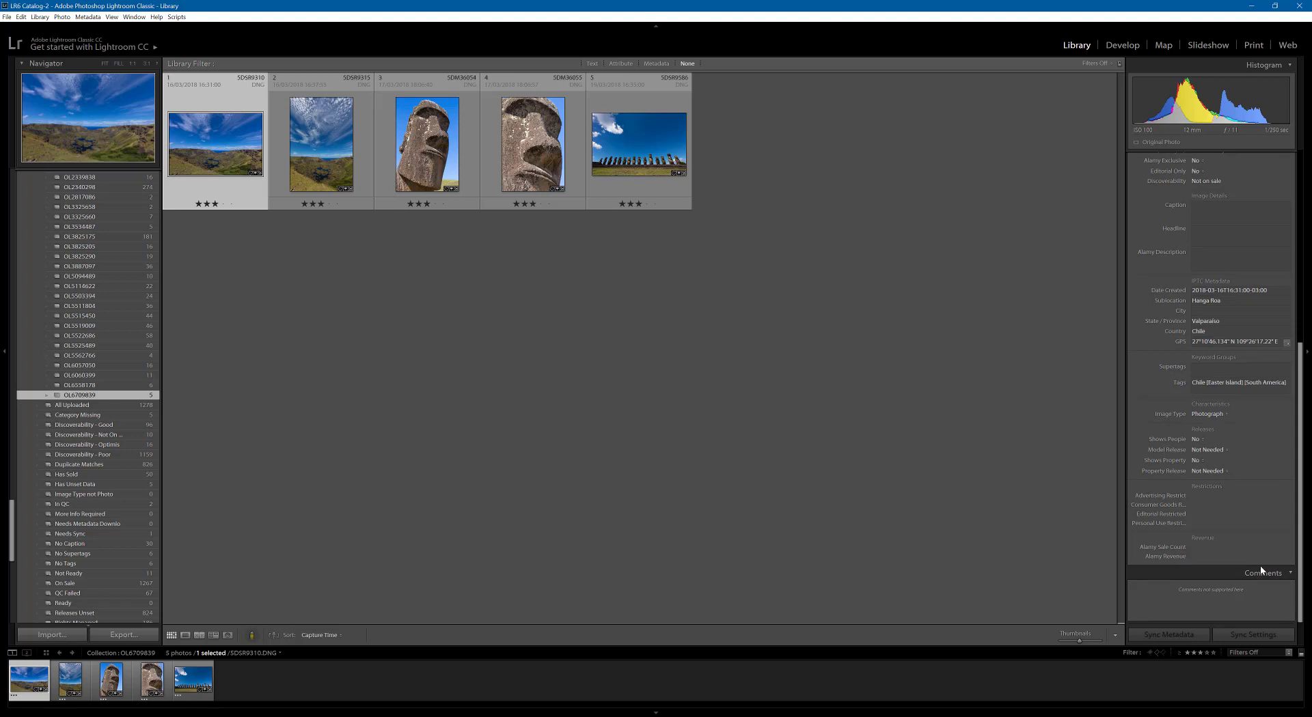
scroll(1307, 465, "up", 3)
scroll(1307, 465, "up", 2)
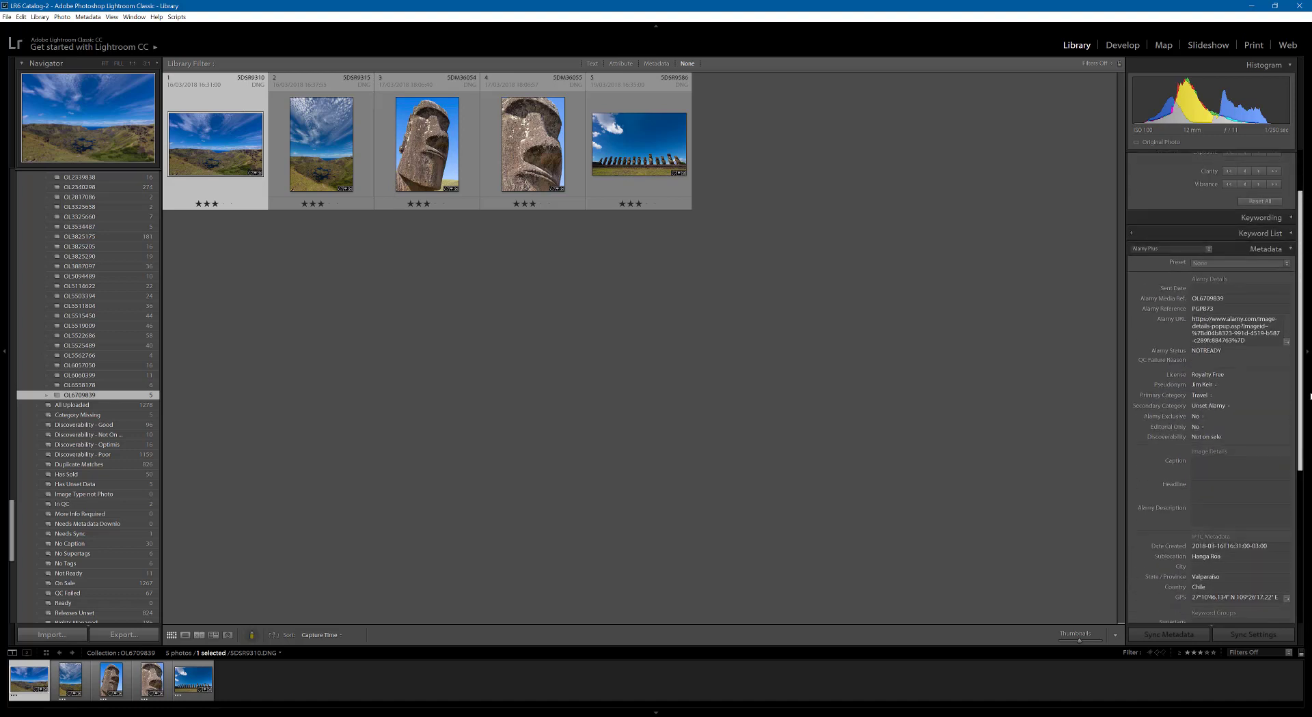
Step: Select only the fifth photo and examine the image ID in its Alamy URL and its Alamy reference
left_click(747, 386)
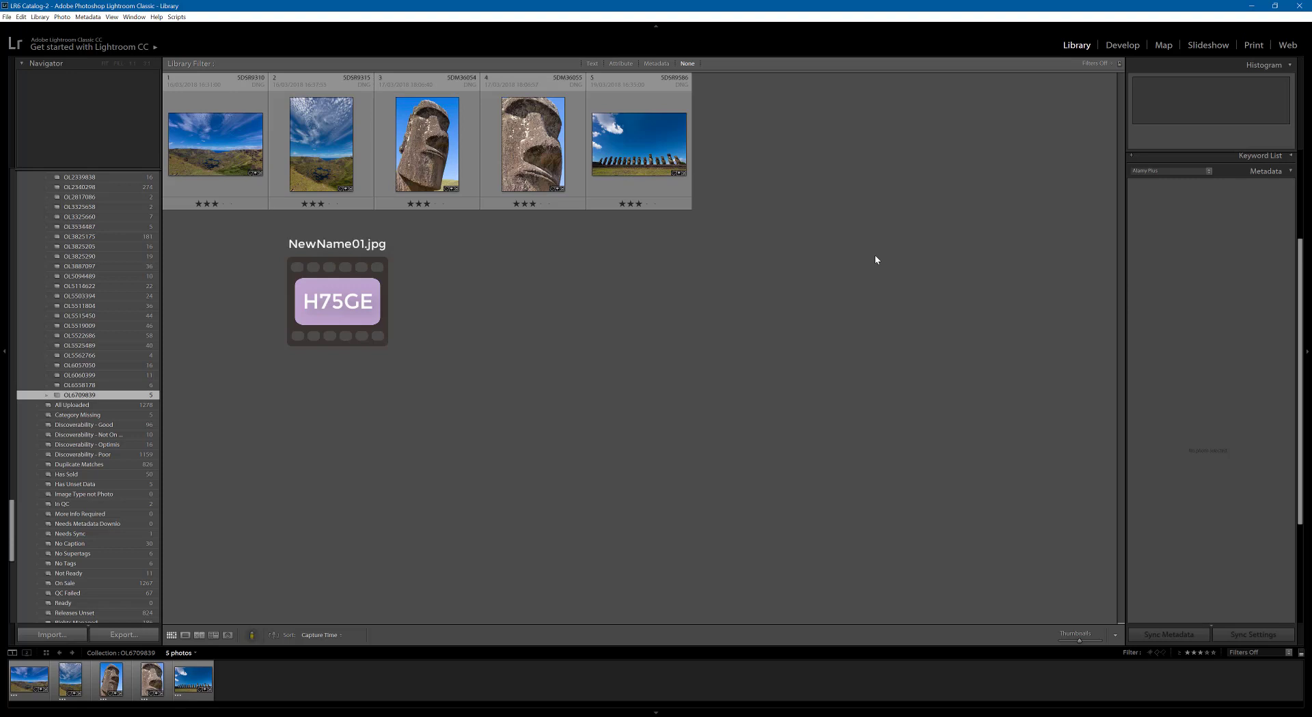
left_click(651, 152)
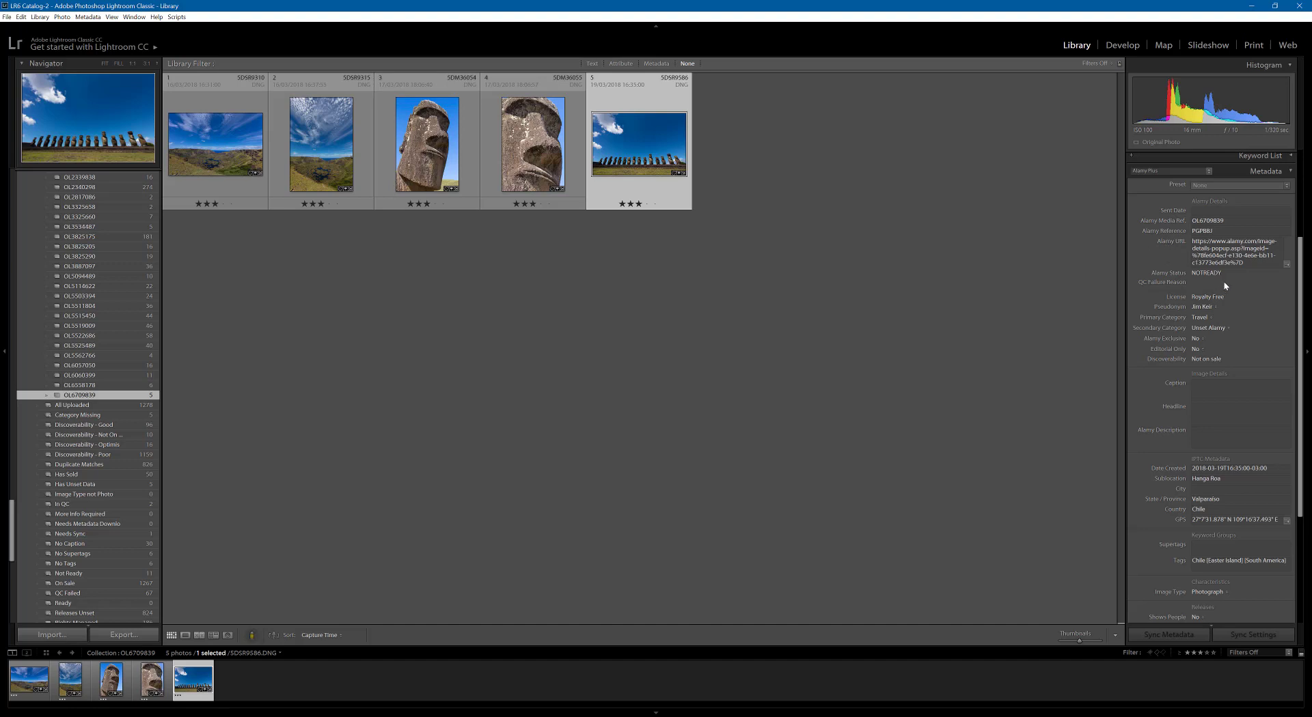
left_click(1201, 255)
left_click(1194, 255)
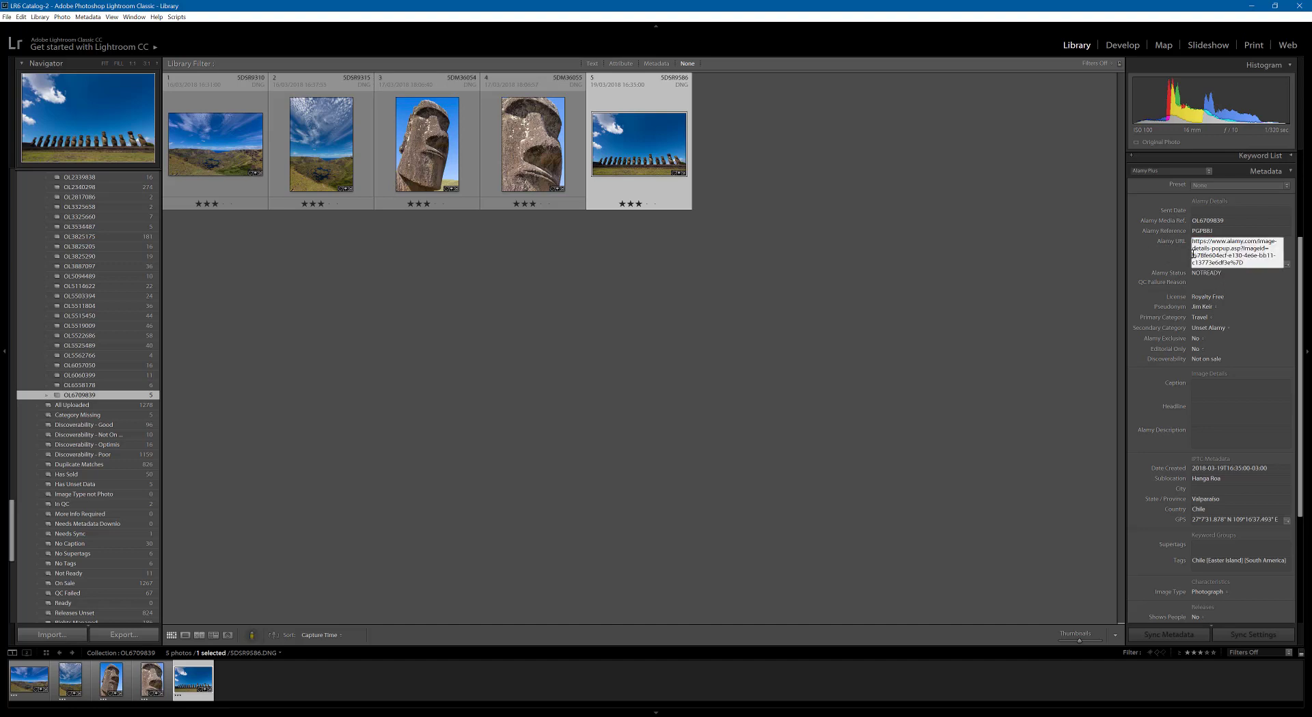
left_click_drag(1193, 254, 1241, 263)
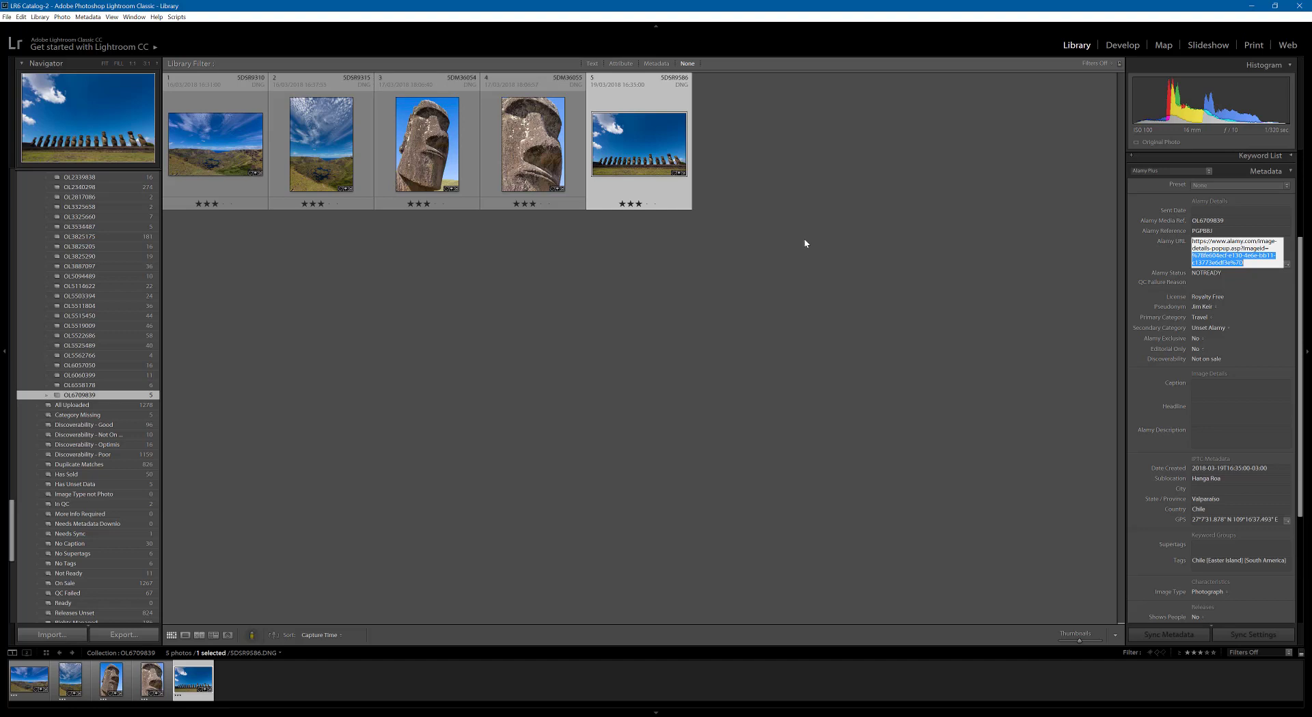
left_click(622, 106)
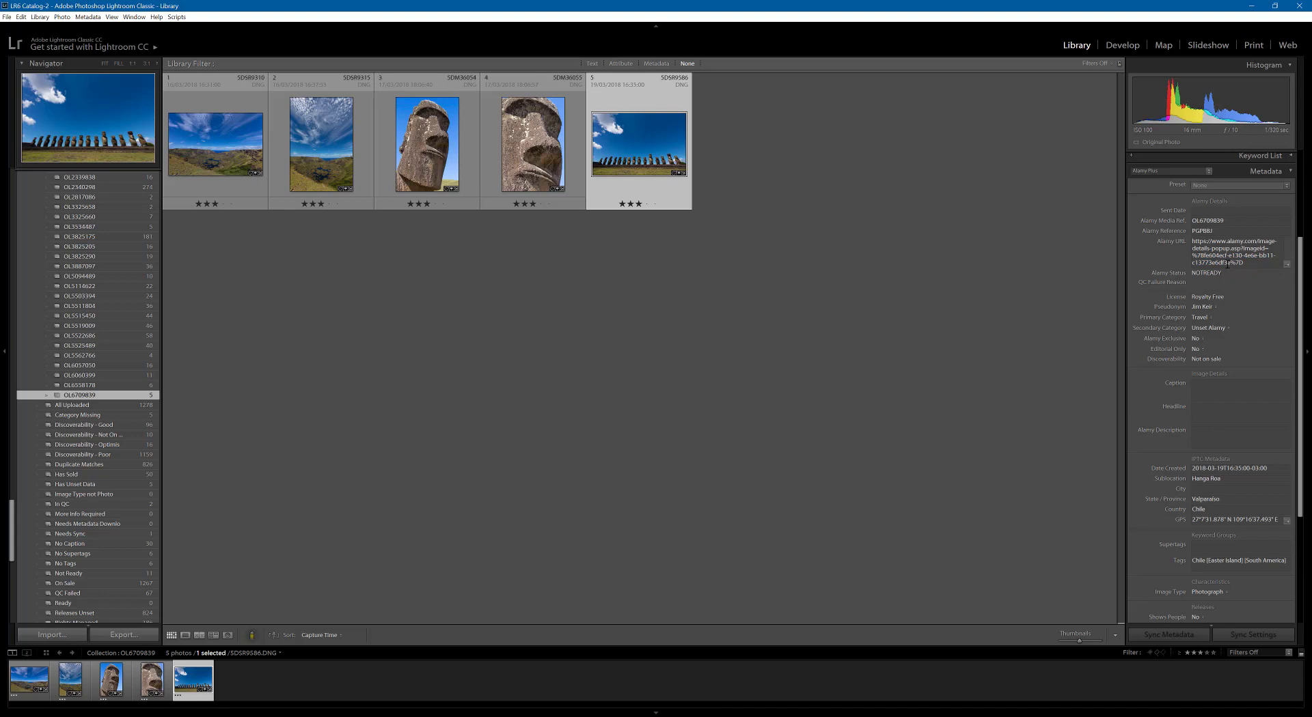
left_click(1209, 232)
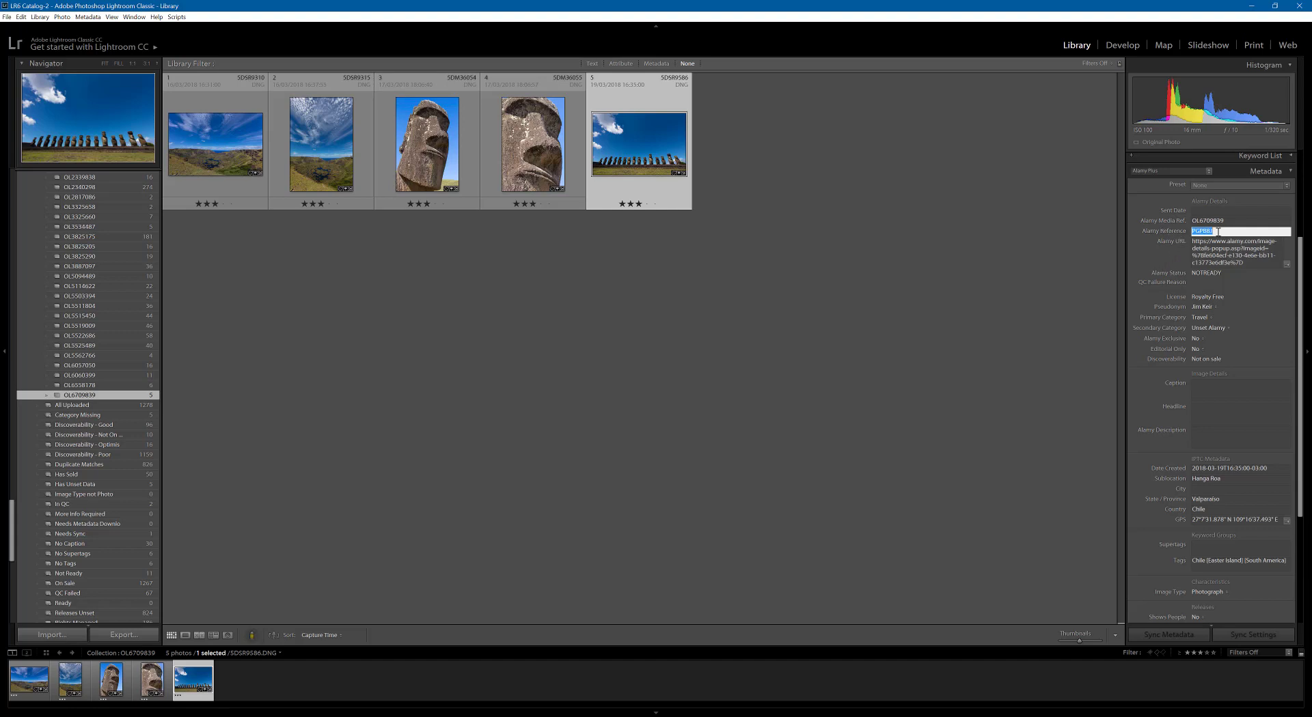
key("alt+Tab")
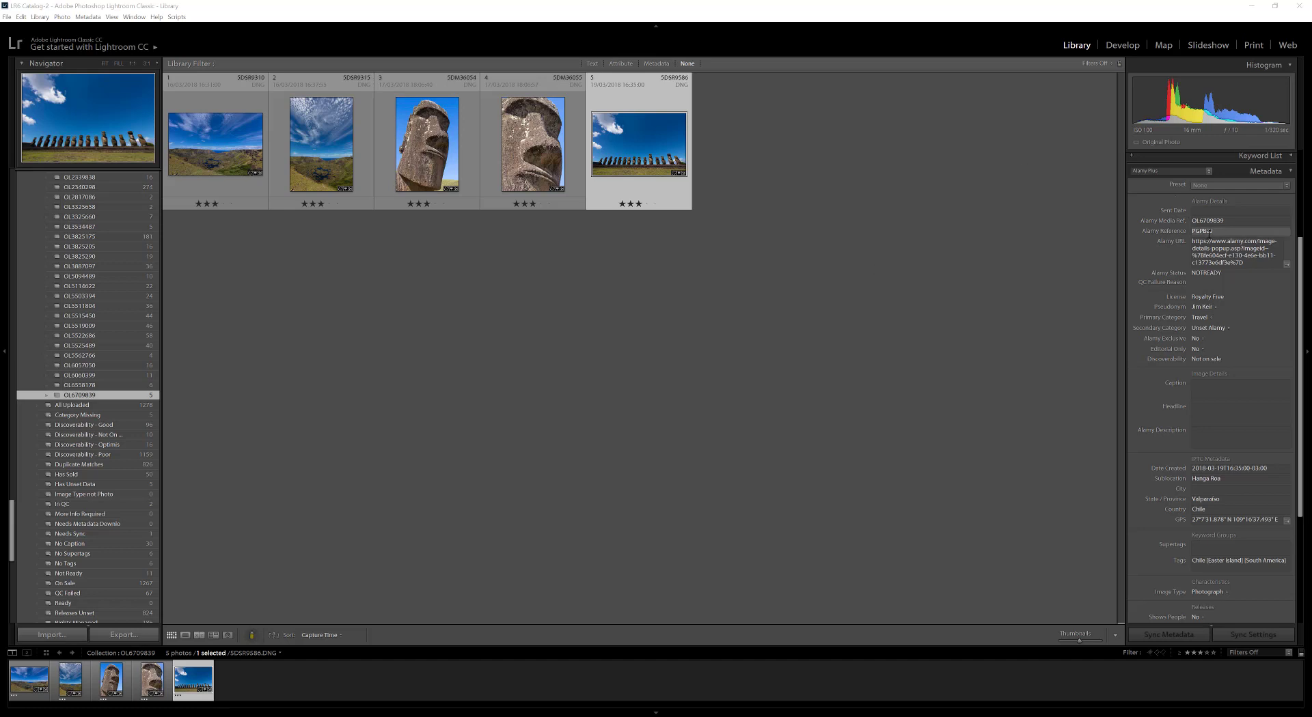
left_click(757, 289)
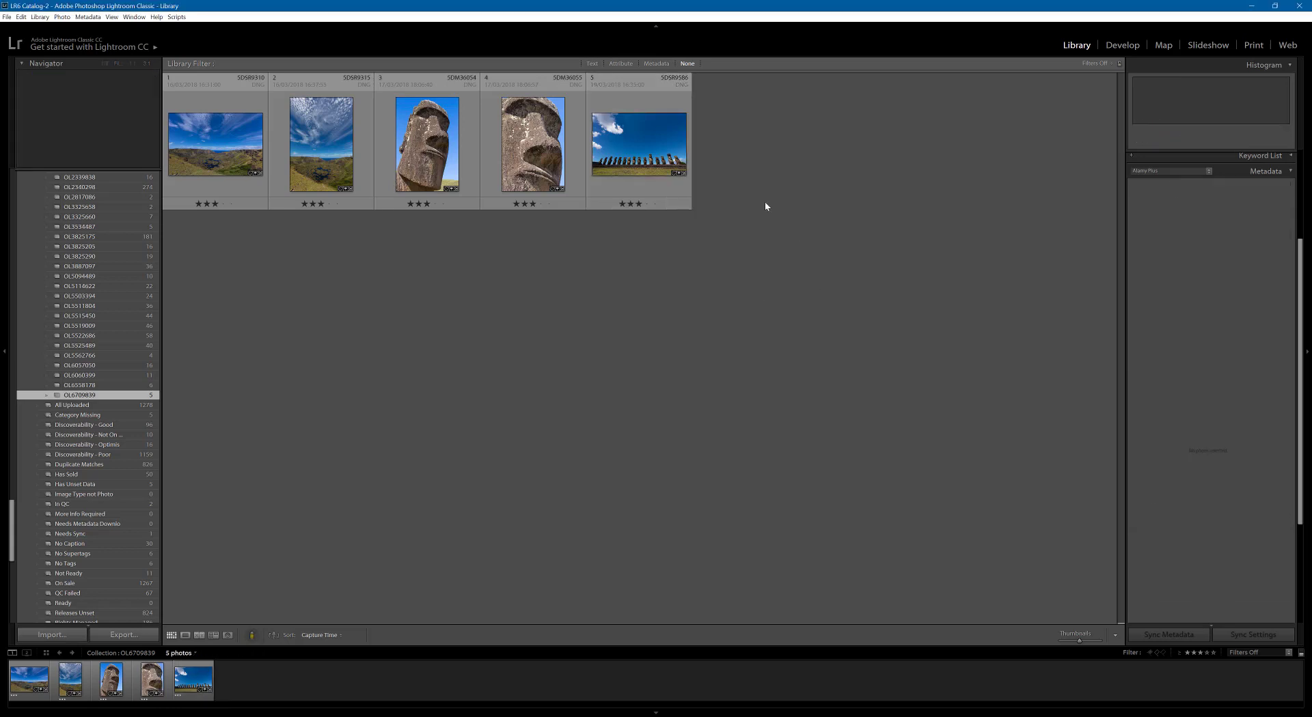
left_click(639, 143)
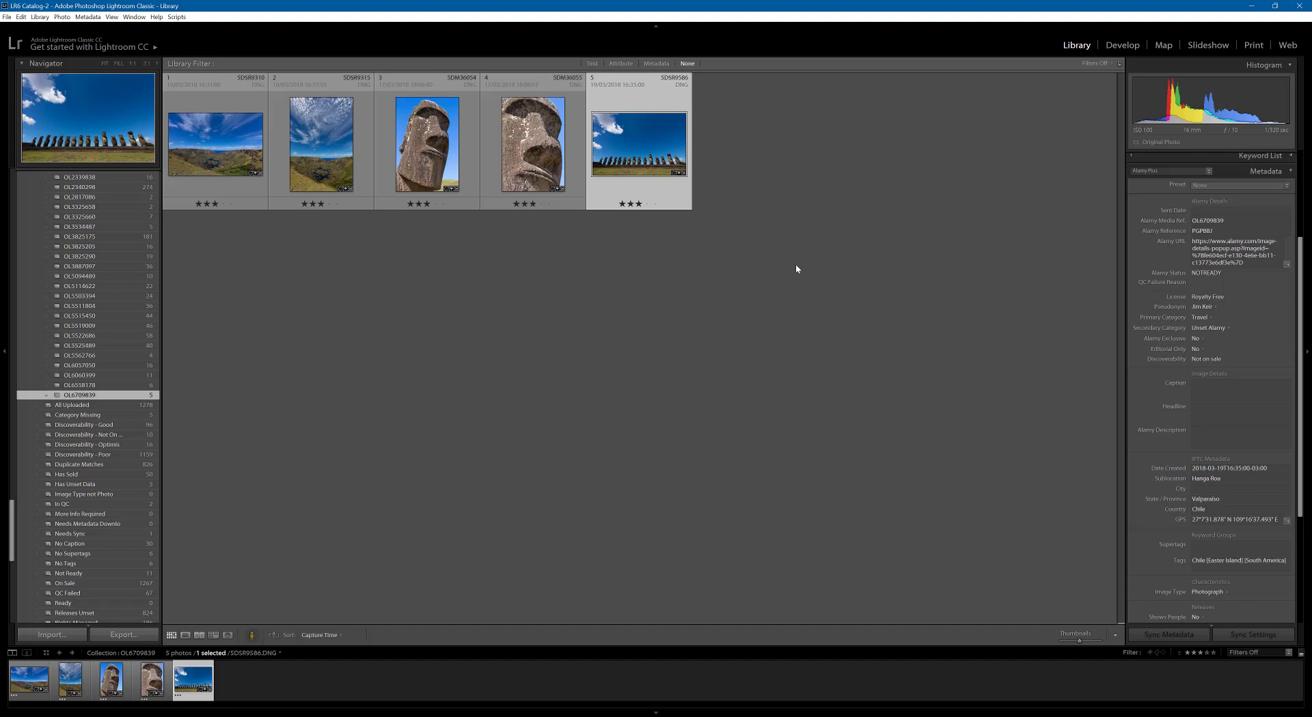
left_click(796, 265)
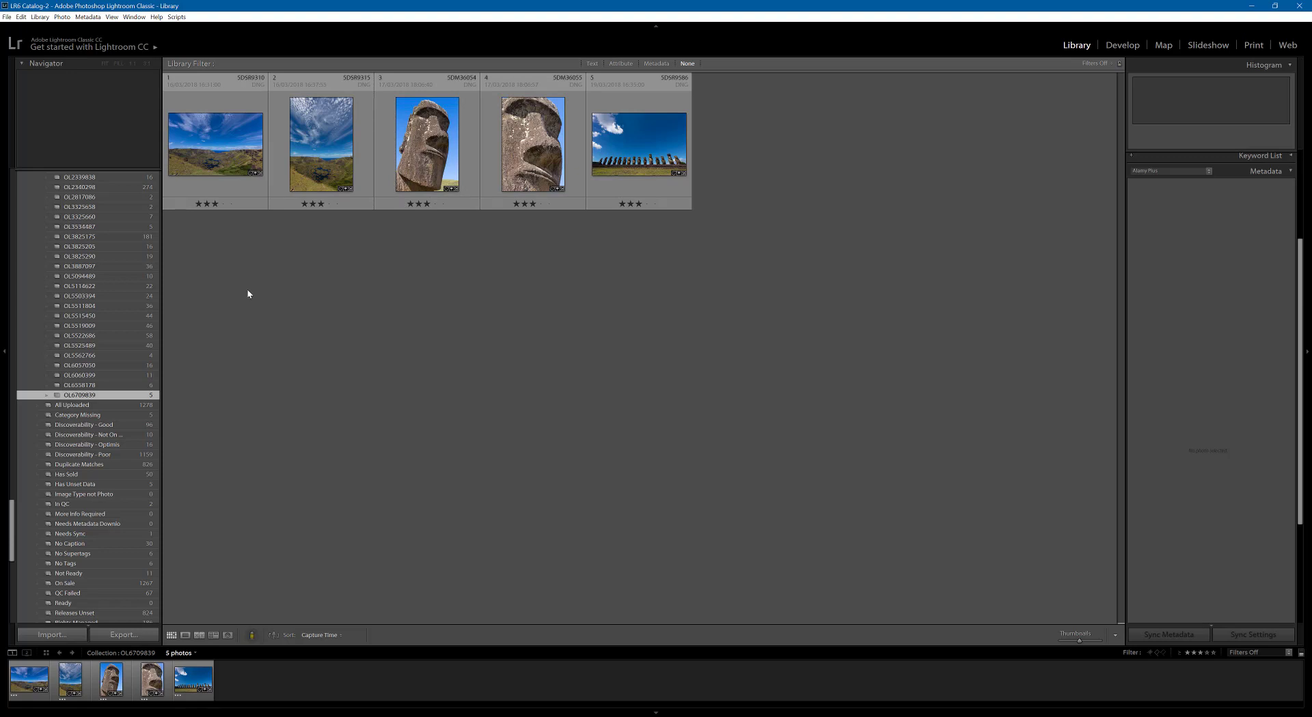
left_click(215, 150)
key("ctrl+a")
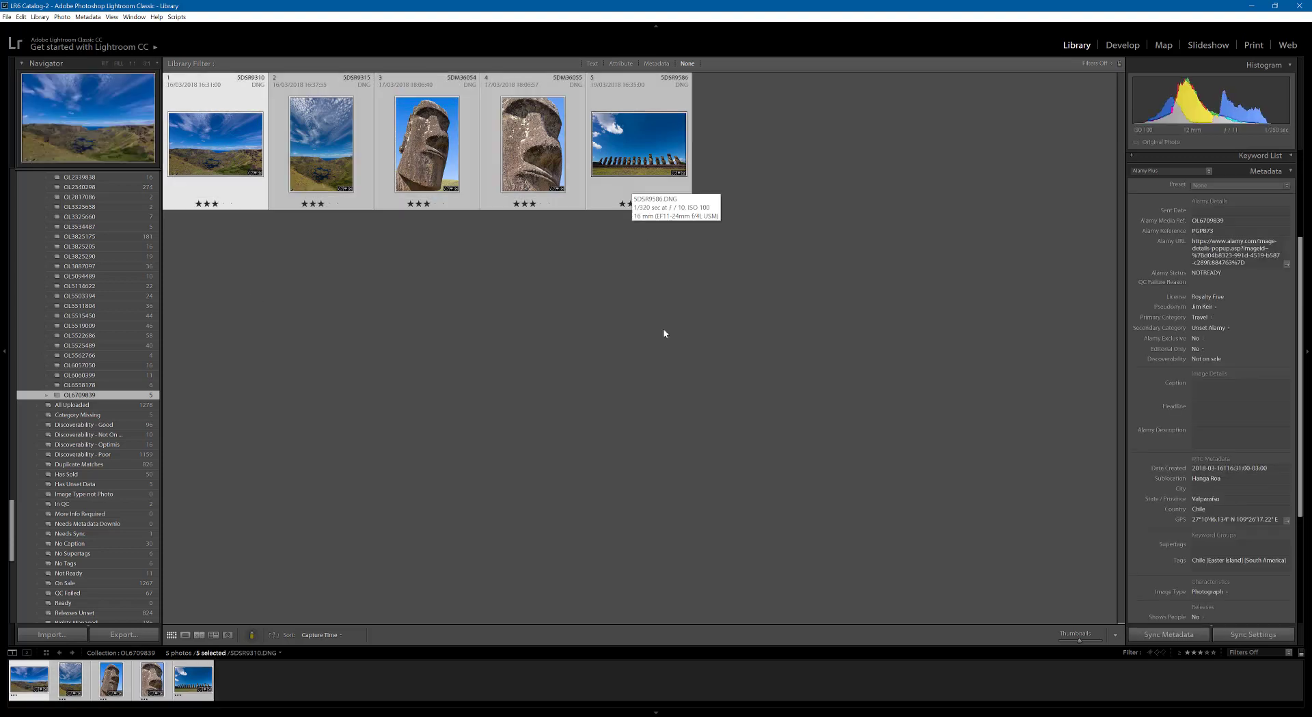
key("ctrl+d")
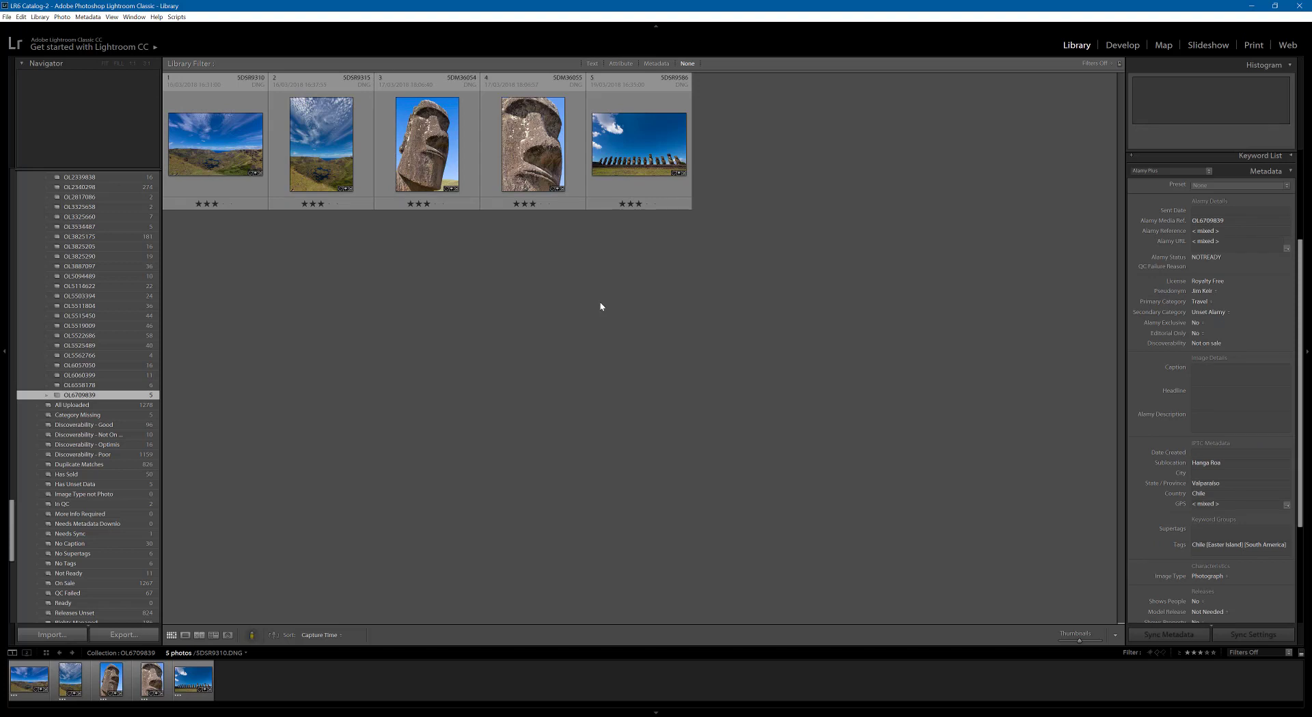